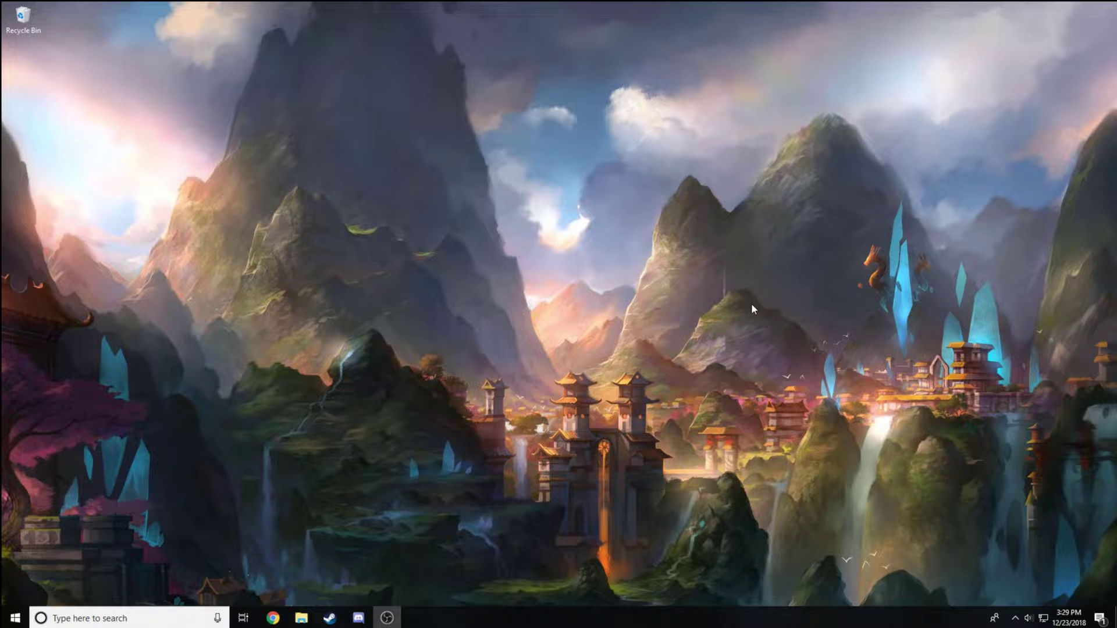
- Launch NVIDIA Control Panel from the desktop context menu, opening on Change Resolution
{"action": "right_click", "coordinate": [669, 259]}
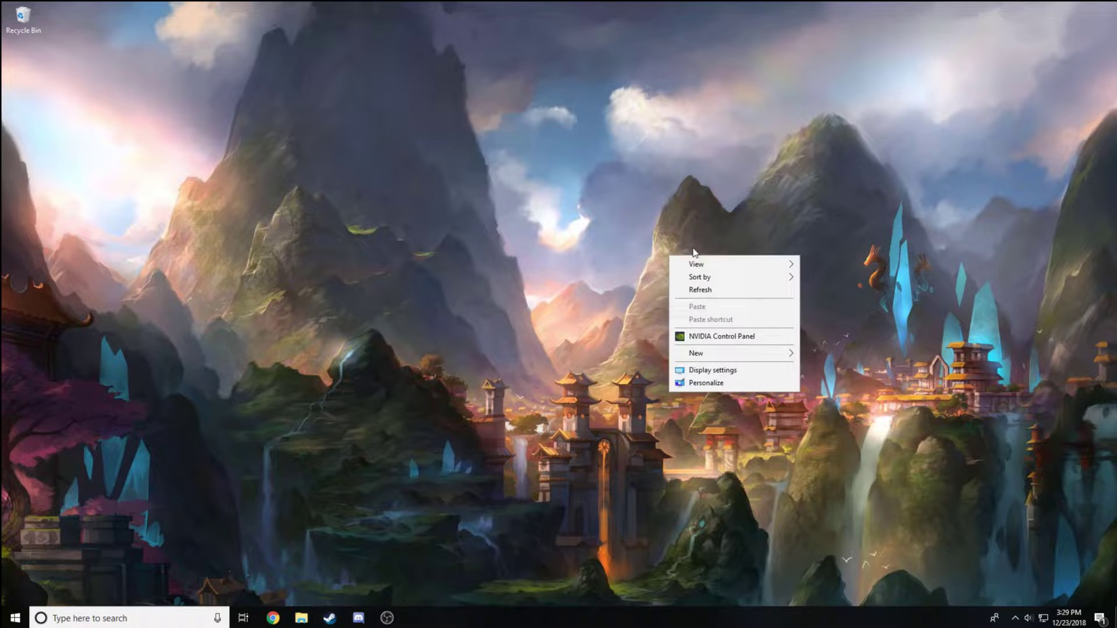
{"action": "right_click", "coordinate": [625, 224]}
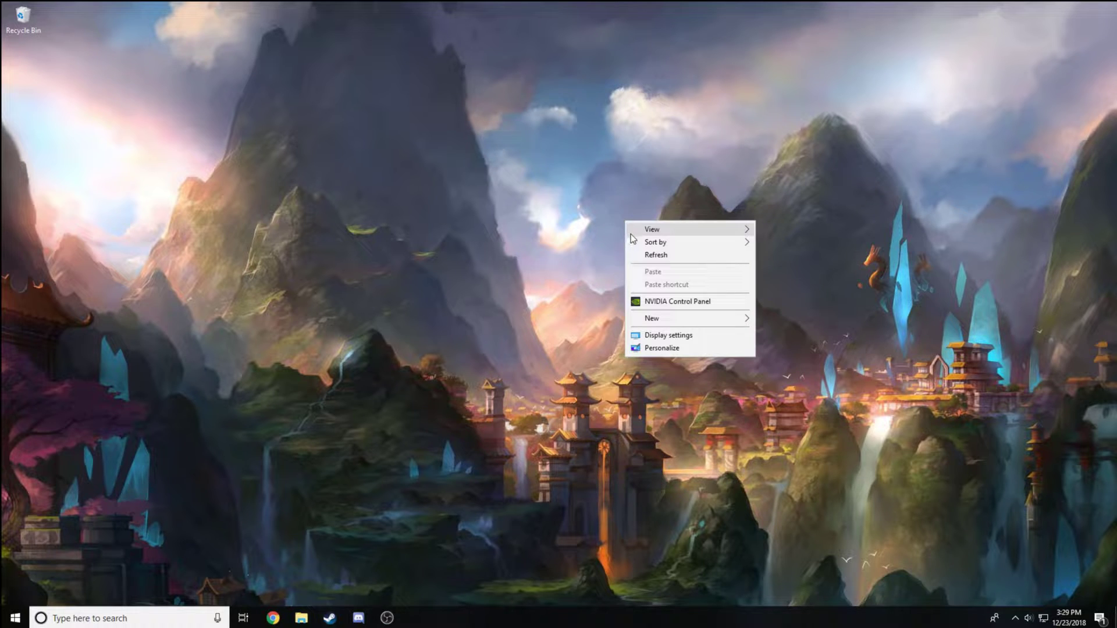
{"action": "left_click", "coordinate": [699, 301]}
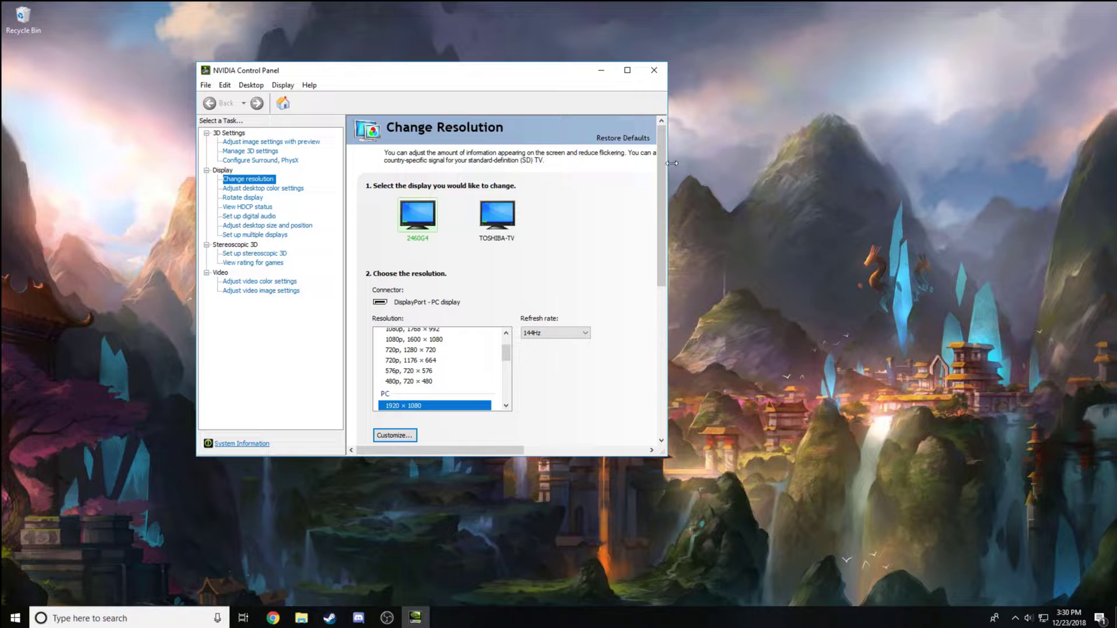
- Enlarge the panel window and open the Customize dialog under Change resolution
{"action": "left_click_drag", "start_coordinate": [670, 60], "coordinate": [832, 39]}
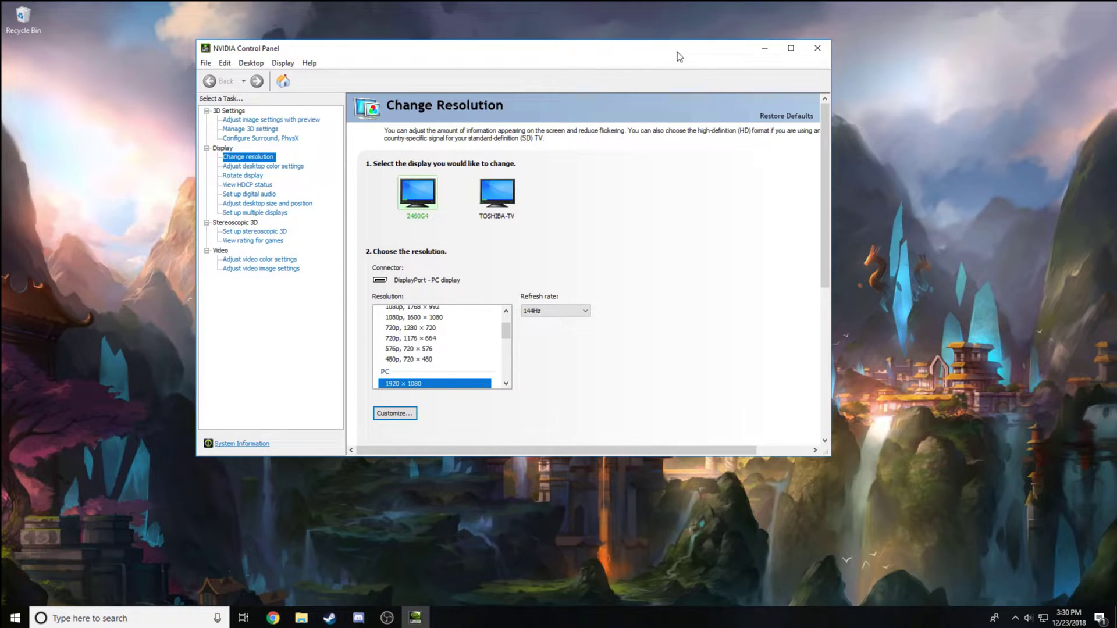
{"action": "left_click_drag", "start_coordinate": [678, 52], "coordinate": [747, 59]}
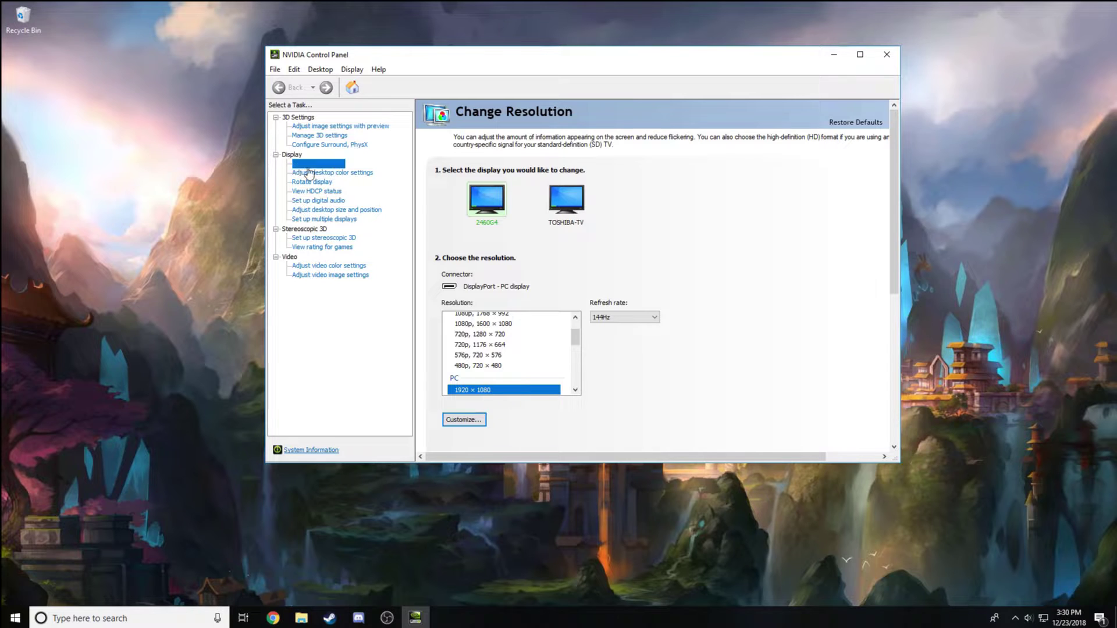
{"action": "left_click", "coordinate": [466, 420]}
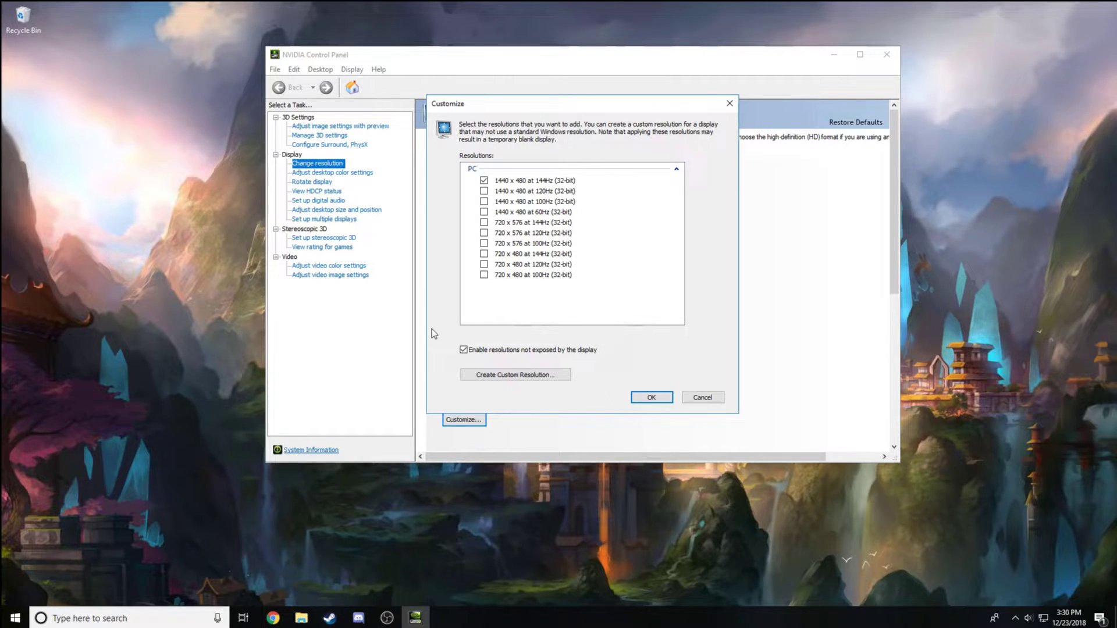
- Start a new custom resolution and change Horizontal pixels from 1920 to 1280
{"action": "left_click", "coordinate": [530, 374]}
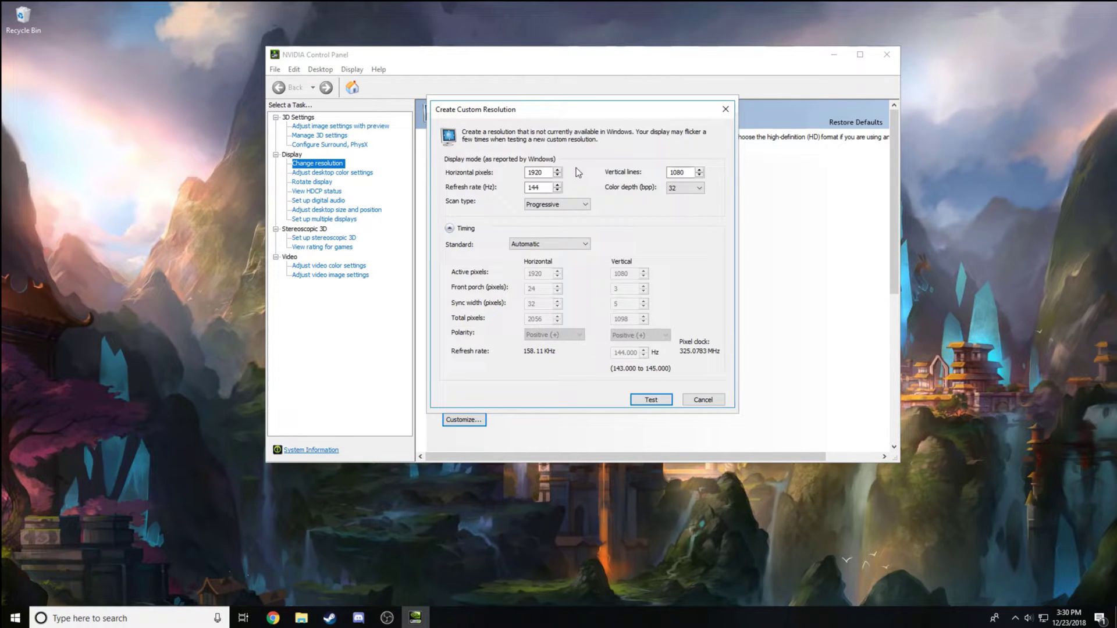
{"action": "double_click", "coordinate": [525, 173]}
{"action": "left_click", "coordinate": [543, 172]}
{"action": "double_click", "coordinate": [542, 173]}
{"action": "type", "text": "160"}
{"action": "left_click_drag", "start_coordinate": [547, 173], "coordinate": [527, 173]}
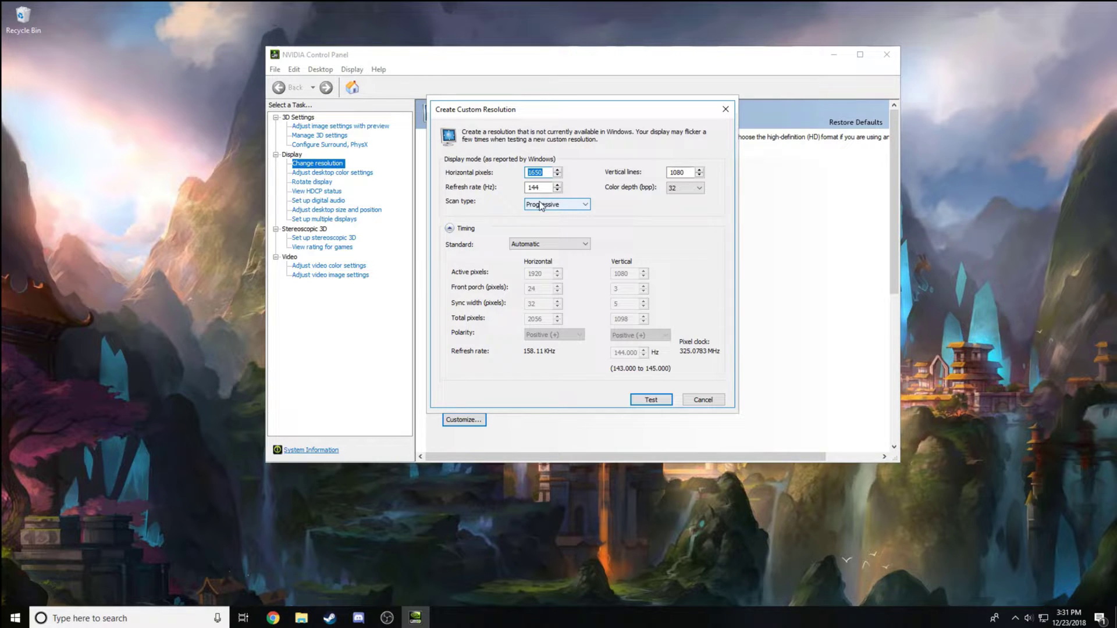
{"action": "type", "text": "14"}
{"action": "type", "text": "440"}
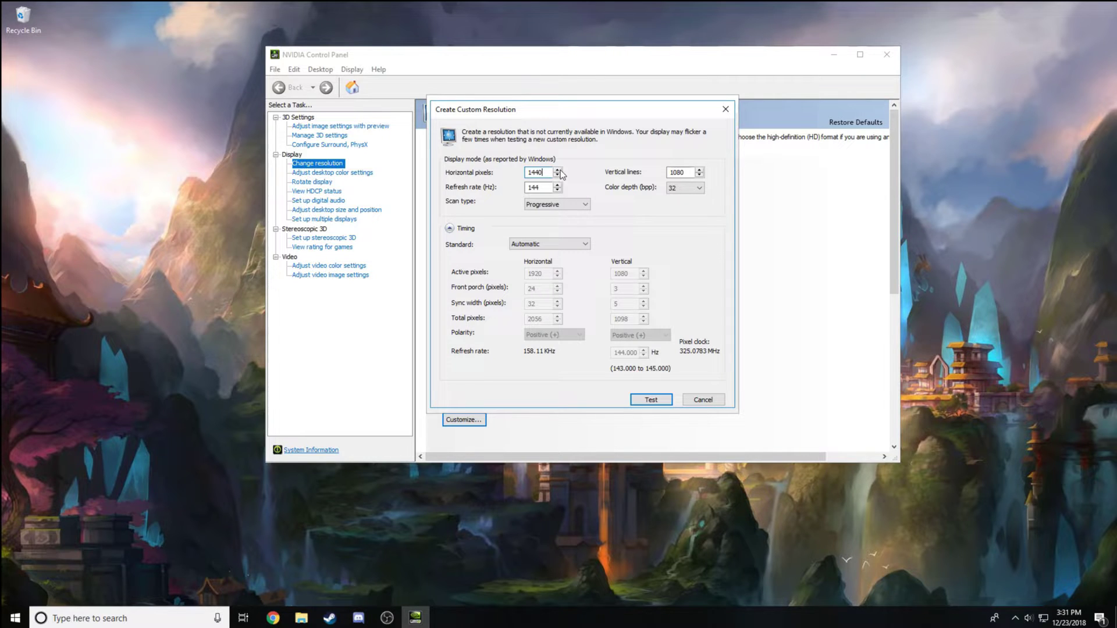
{"action": "left_click_drag", "start_coordinate": [547, 172], "coordinate": [526, 174]}
{"action": "type", "text": "1280"}
- Leave Vertical lines at 1080 and Refresh rate at 144 Hz unchanged
{"action": "left_click", "coordinate": [538, 187]}
{"action": "left_click", "coordinate": [528, 173]}
{"action": "left_click_drag", "start_coordinate": [668, 172], "coordinate": [686, 172]}
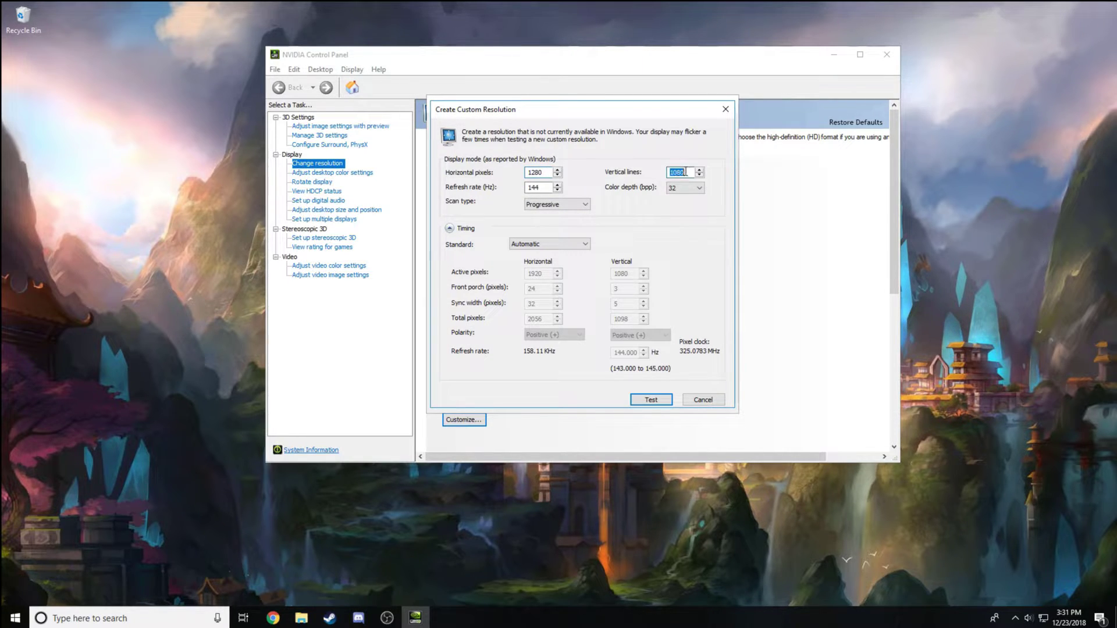
{"action": "double_click", "coordinate": [548, 187]}
{"action": "left_click", "coordinate": [527, 172]}
- Test the 1280 × 1080 at 144Hz resolution and confirm saving it
{"action": "left_click", "coordinate": [544, 172]}
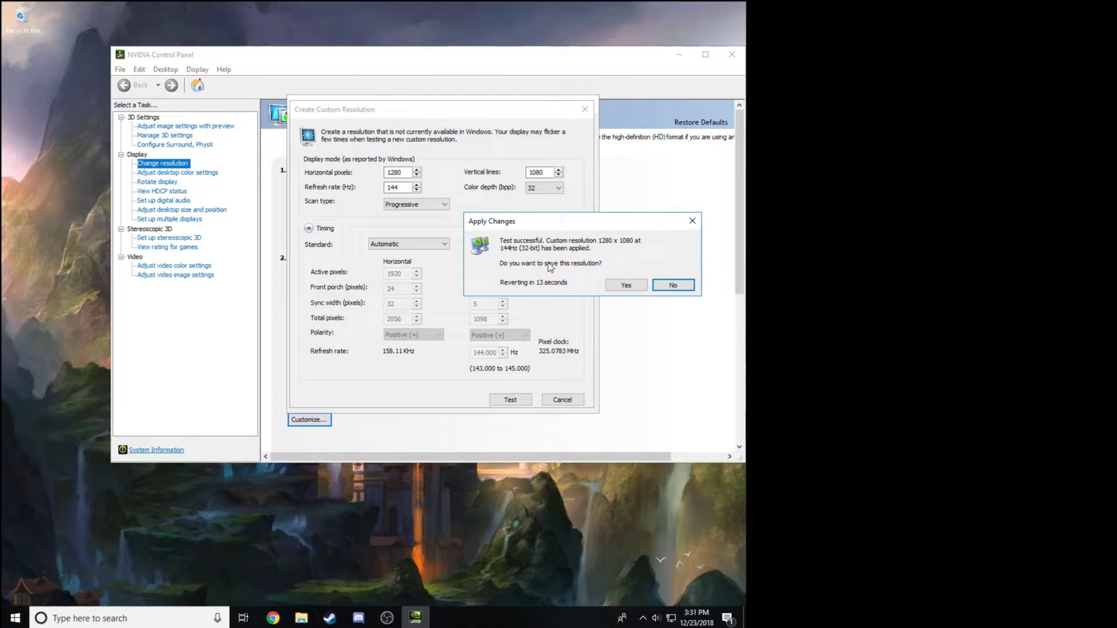
{"action": "left_click", "coordinate": [627, 287]}
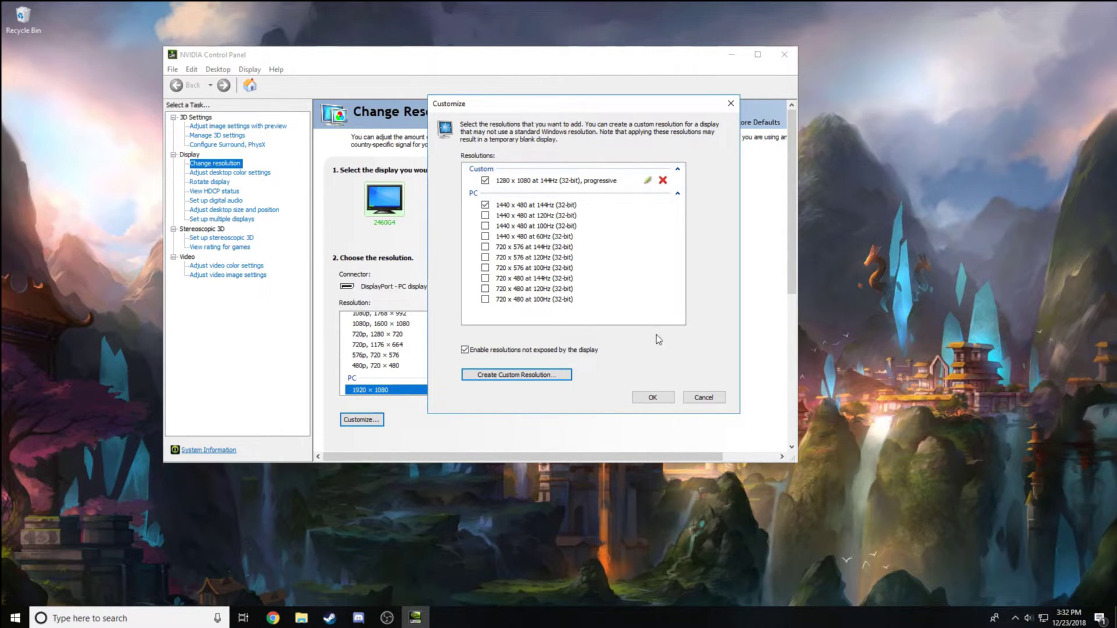
- Apply and keep the 1280 × 1080 resolution, then close NVIDIA Control Panel
{"action": "left_click", "coordinate": [651, 401]}
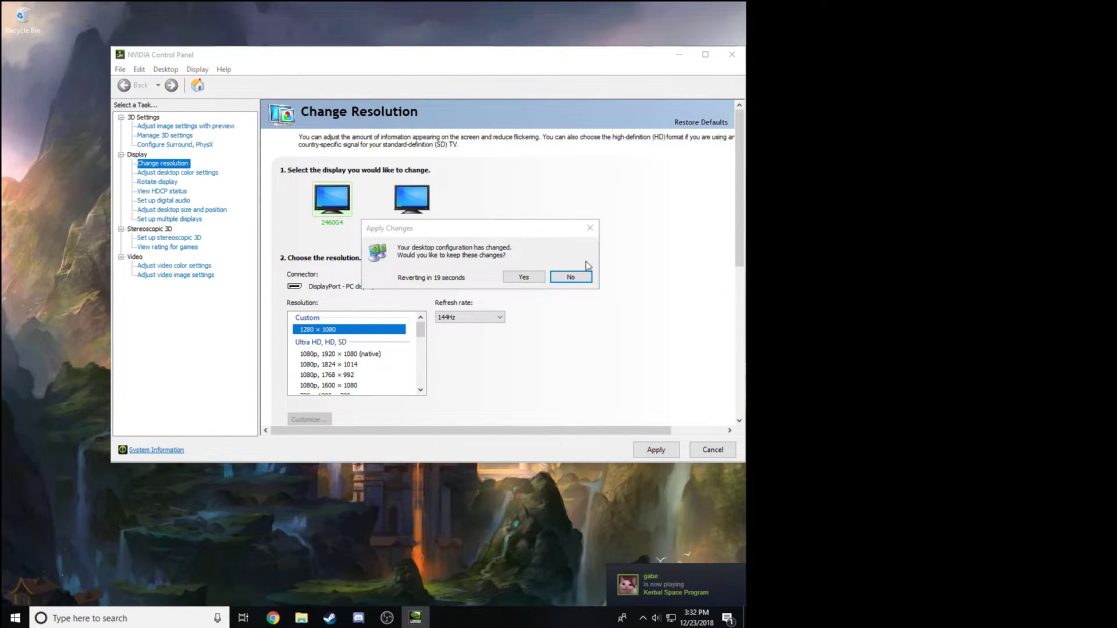
{"action": "left_click", "coordinate": [515, 282]}
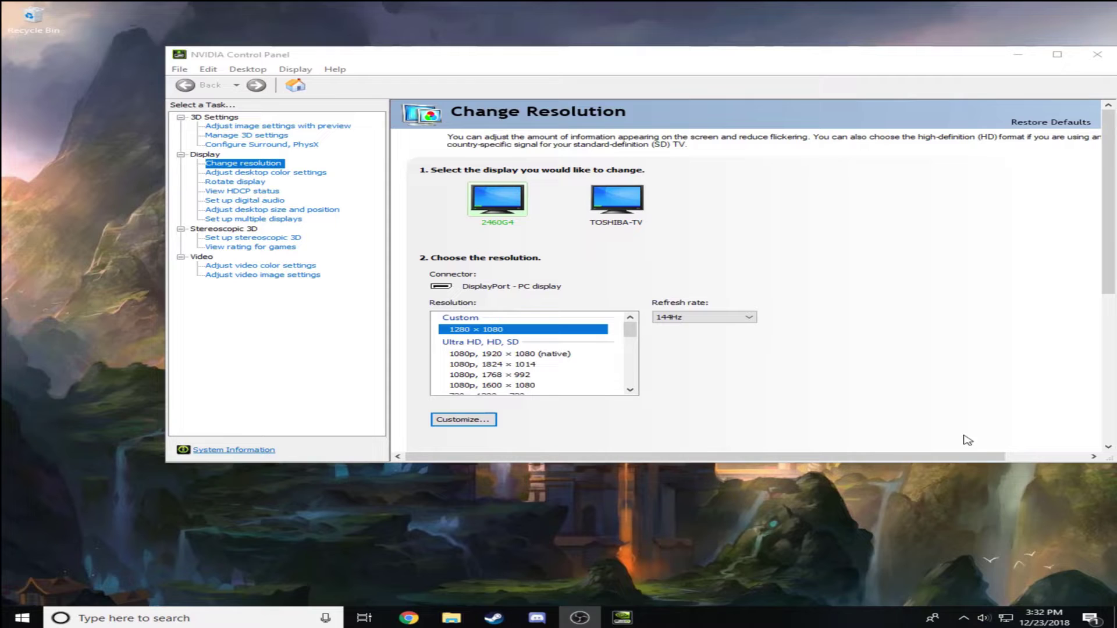
{"action": "left_click_drag", "start_coordinate": [905, 63], "coordinate": [737, 58]}
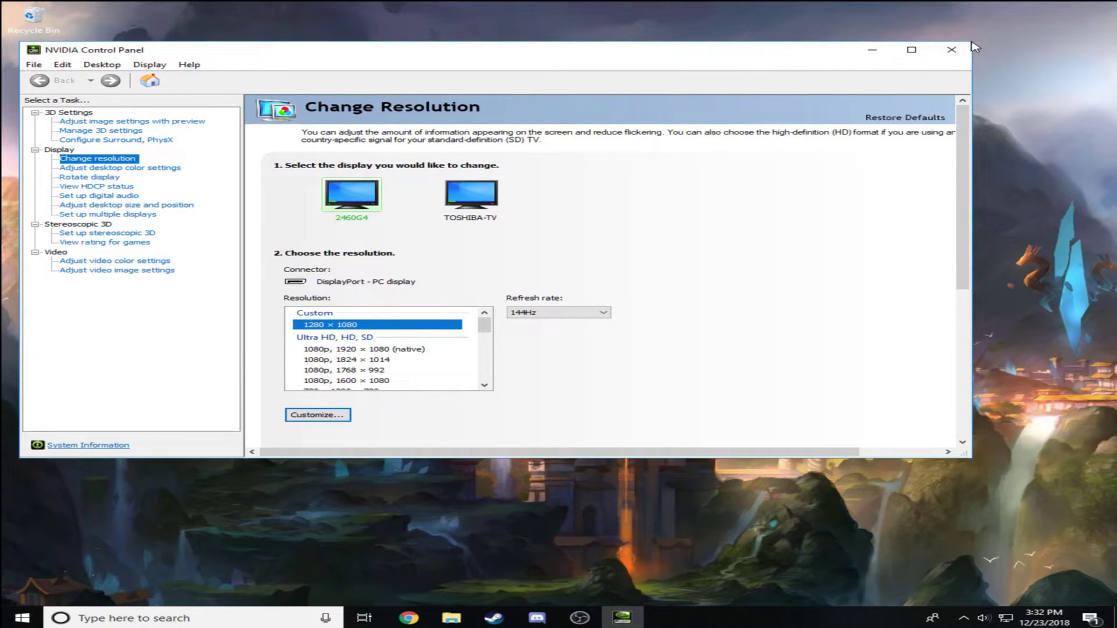
{"action": "left_click_drag", "start_coordinate": [972, 42], "coordinate": [512, 122]}
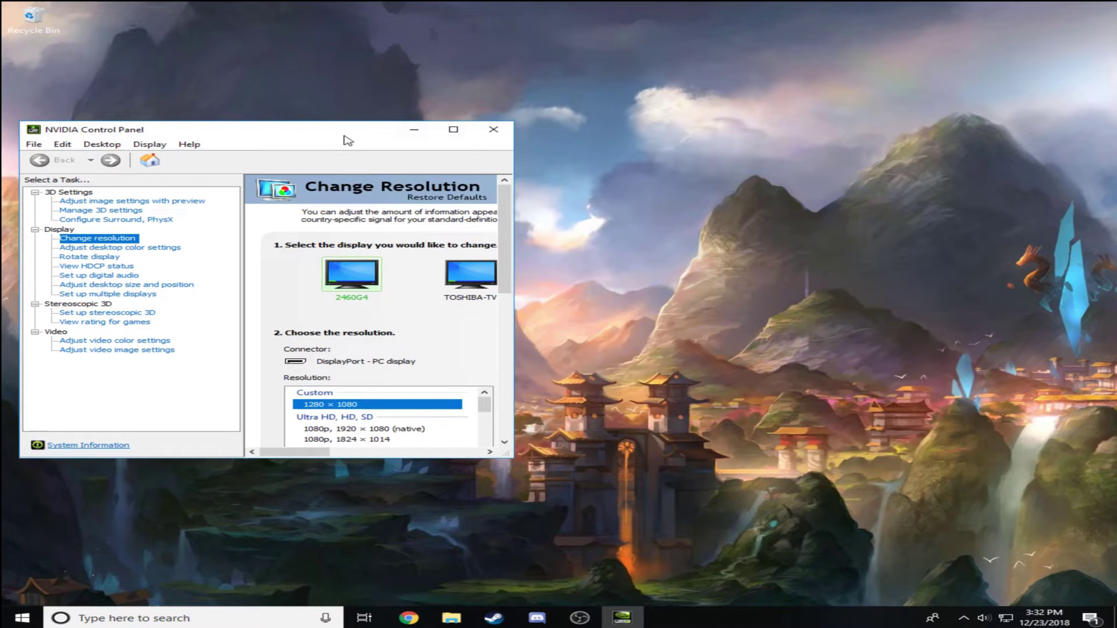
{"action": "left_click_drag", "start_coordinate": [326, 129], "coordinate": [647, 95]}
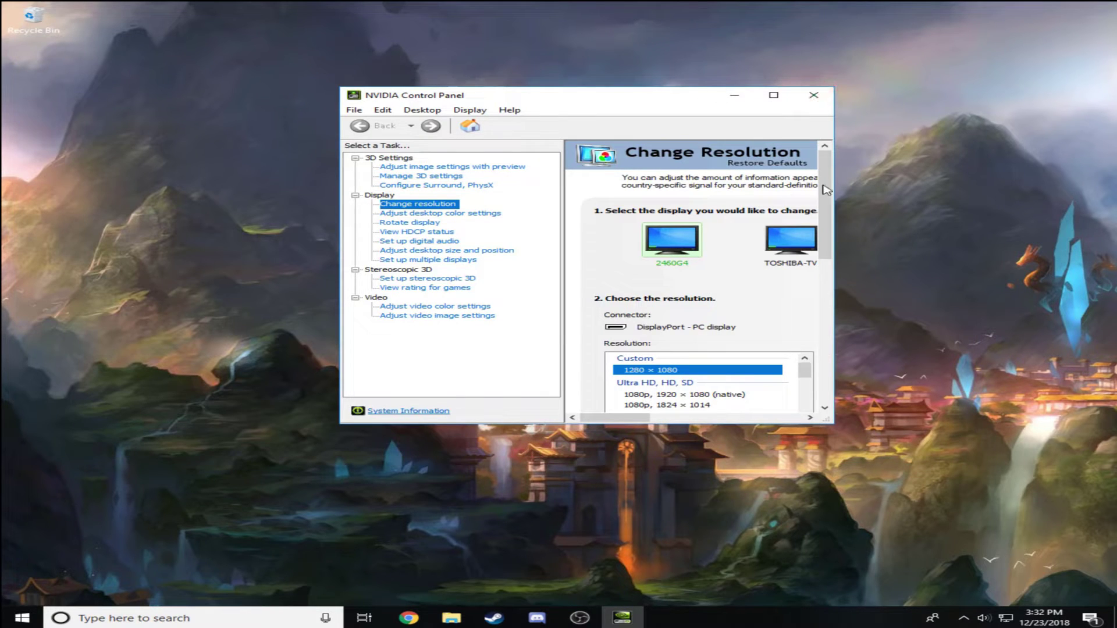
{"action": "left_click", "coordinate": [814, 96]}
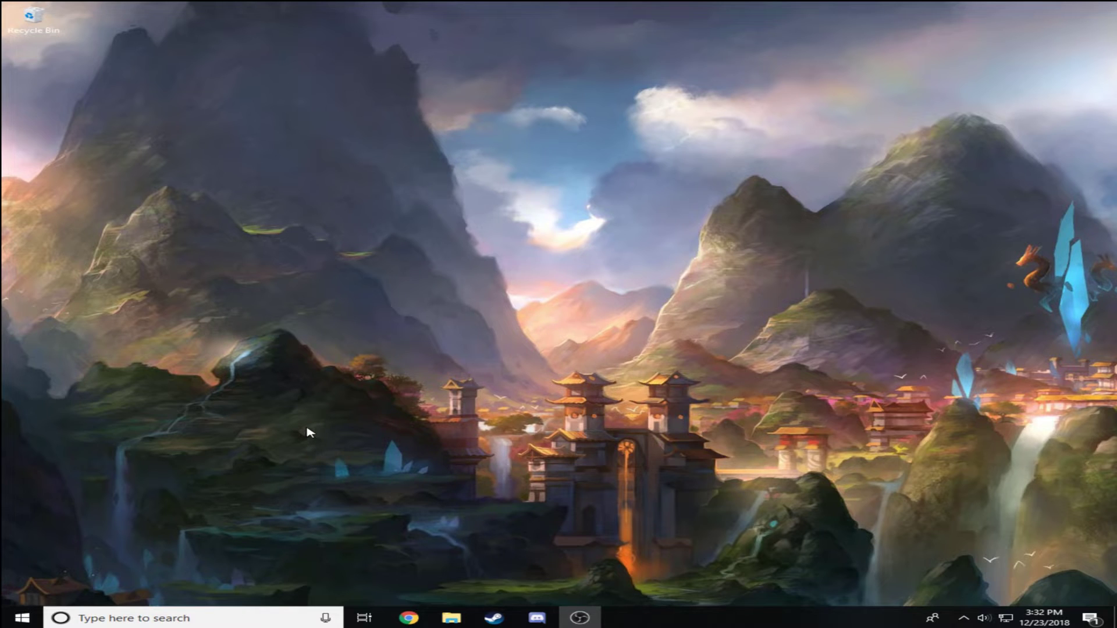
- Open the AppData folder from the Run dialog by entering 'appdata'
{"action": "key", "text": "super+r"}
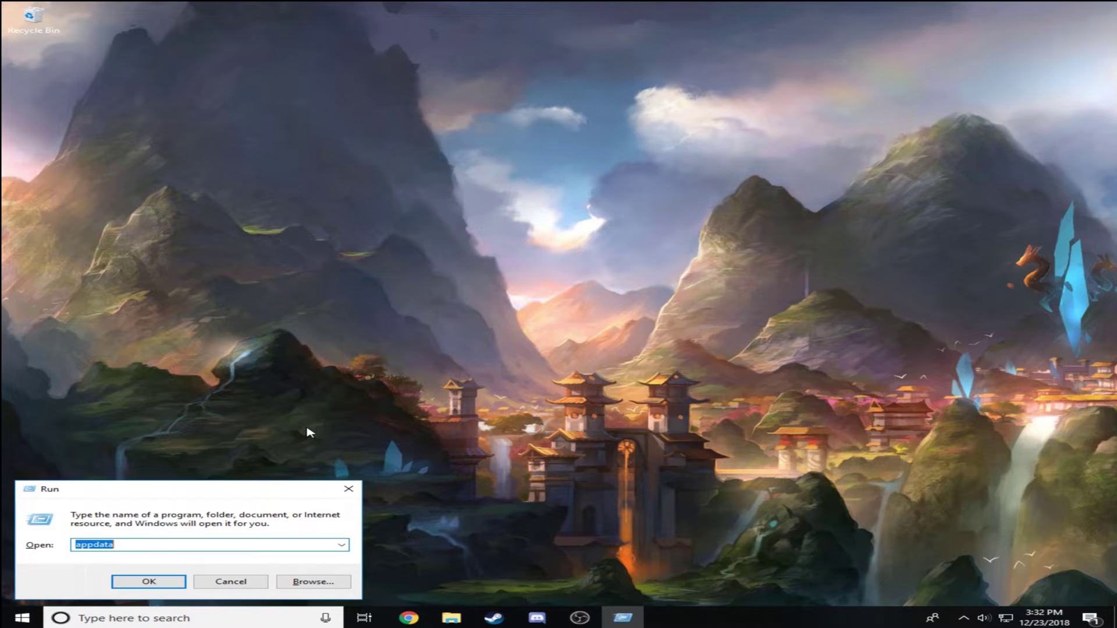
{"action": "left_click", "coordinate": [147, 544]}
{"action": "type", "text": "\\"}
{"action": "key", "text": "BackSpace"}
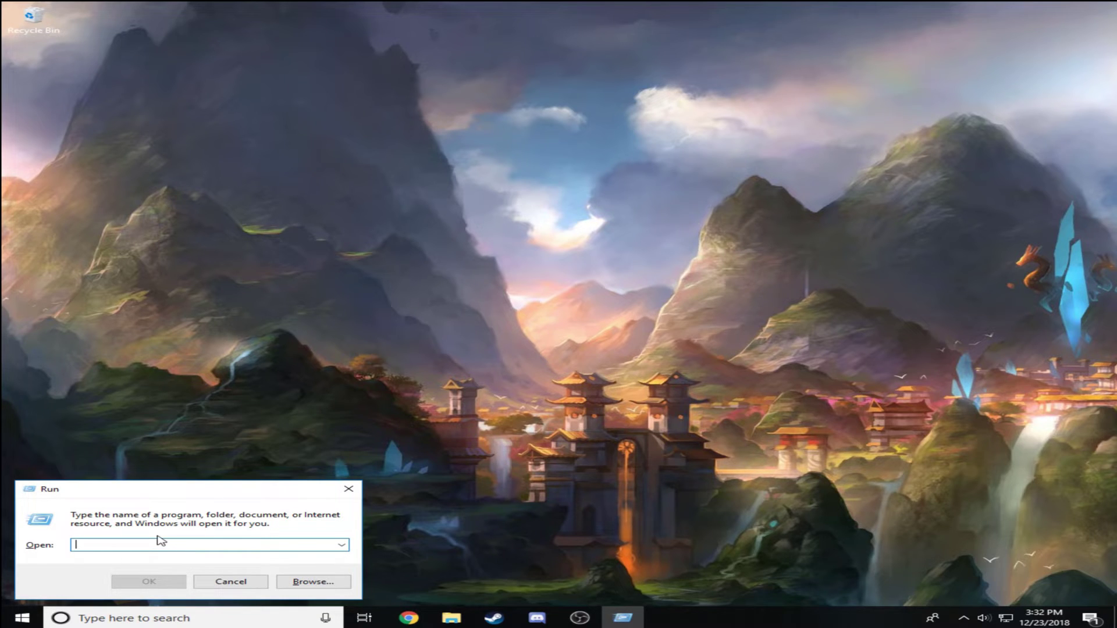
{"action": "type", "text": "appda"}
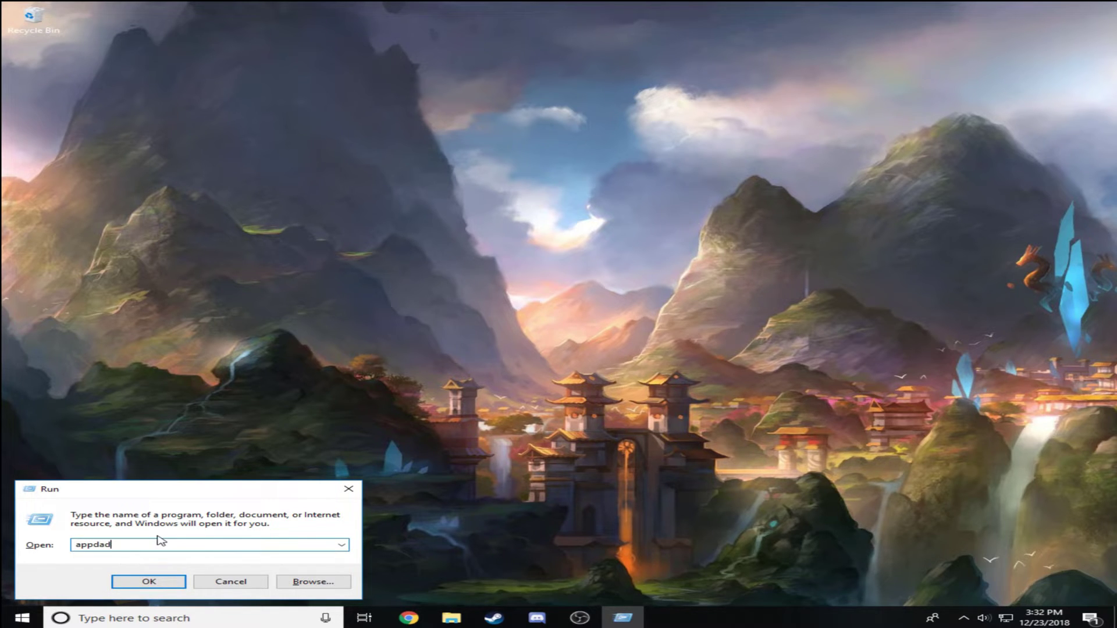
{"action": "type", "text": "ta"}
{"action": "left_click", "coordinate": [149, 582]}
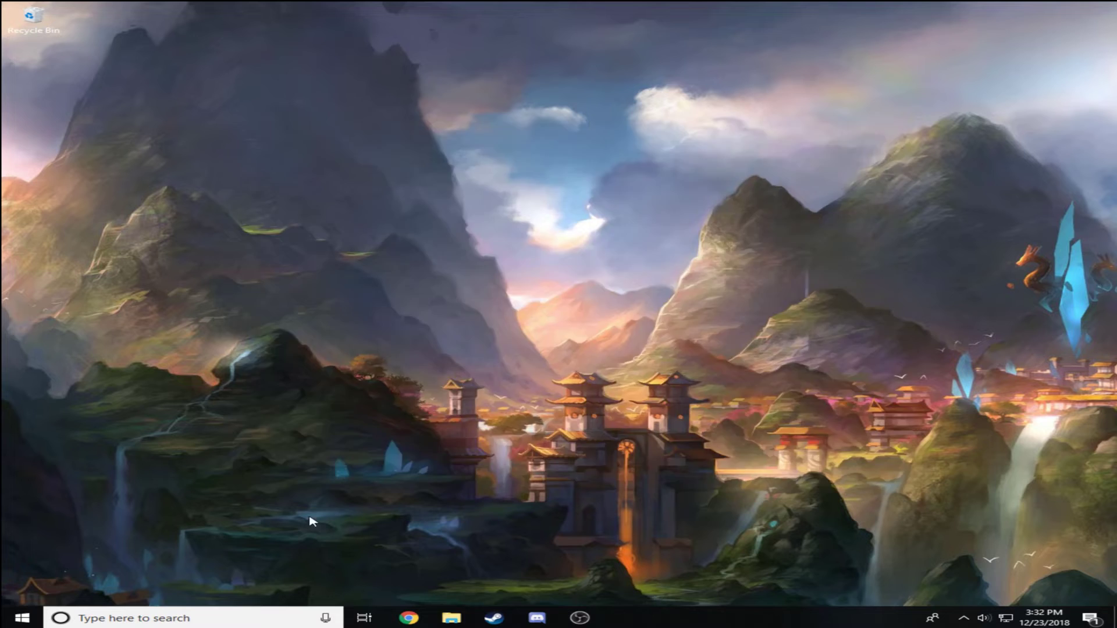
- Navigate through Local, FortniteGame and Saved into the Config folder
{"action": "double_click", "coordinate": [449, 197]}
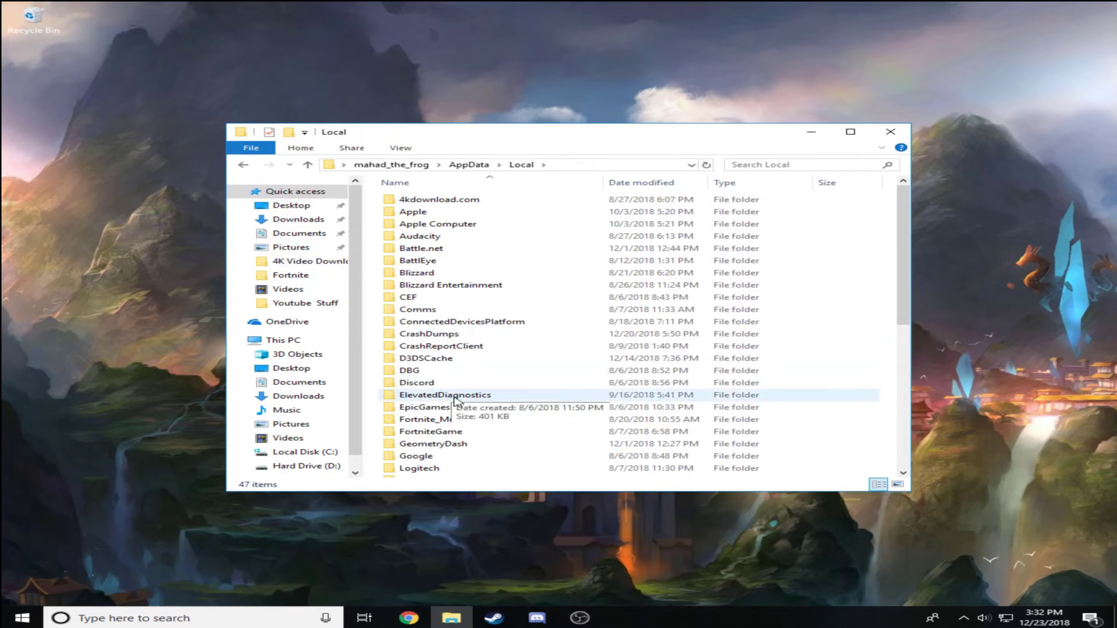
{"action": "double_click", "coordinate": [457, 432]}
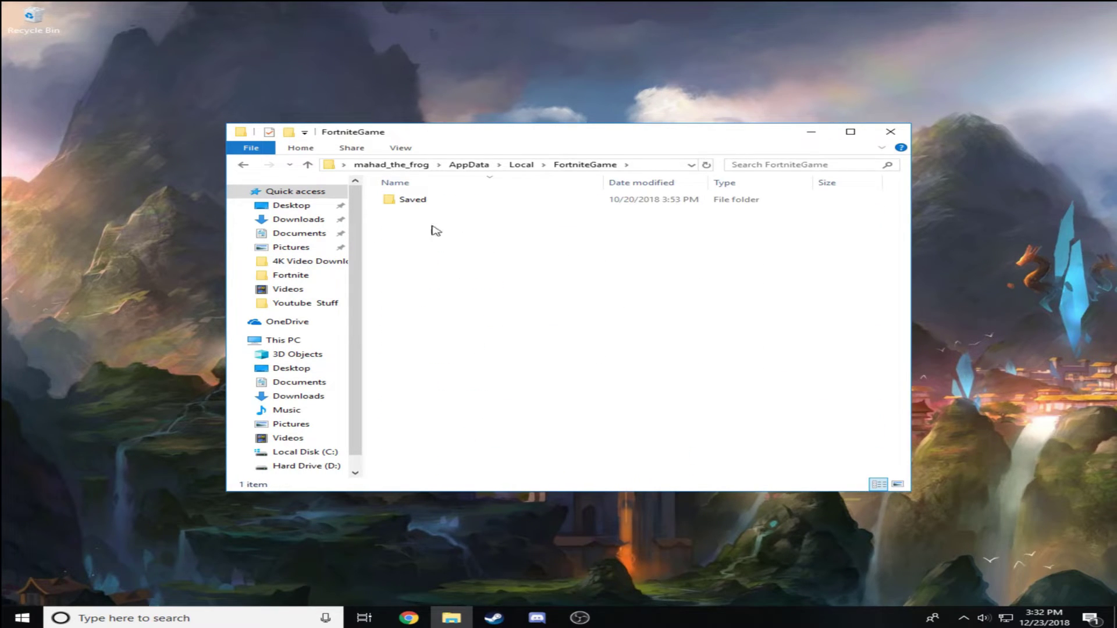
{"action": "double_click", "coordinate": [412, 203]}
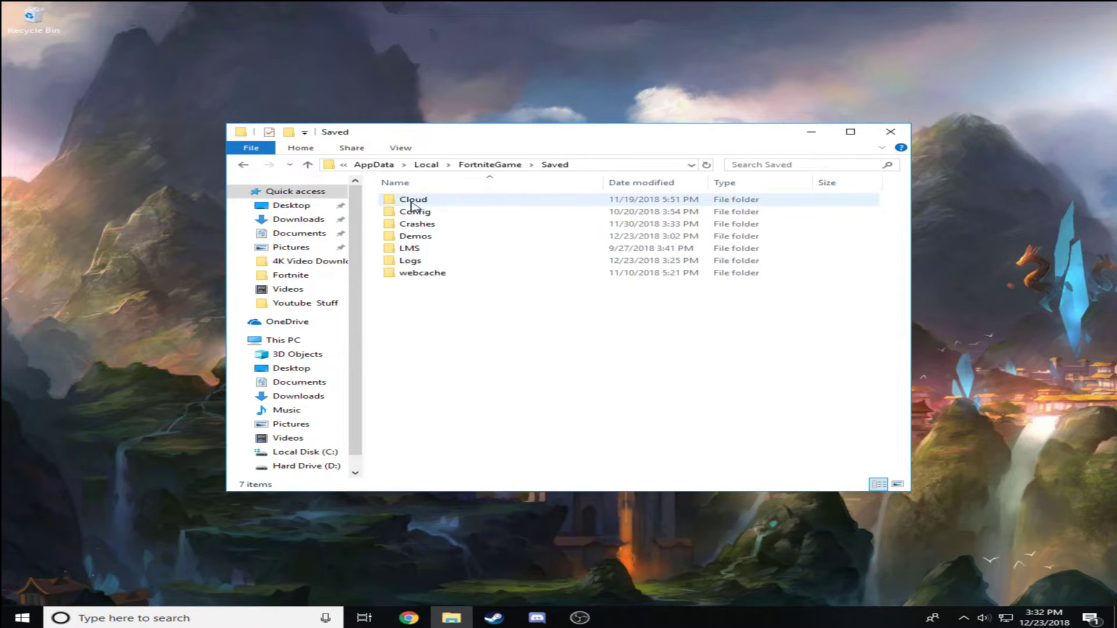
{"action": "double_click", "coordinate": [456, 213]}
- Uncheck Read-only on WindowsClient, applying it to the folder, subfolders and files
{"action": "double_click", "coordinate": [469, 212]}
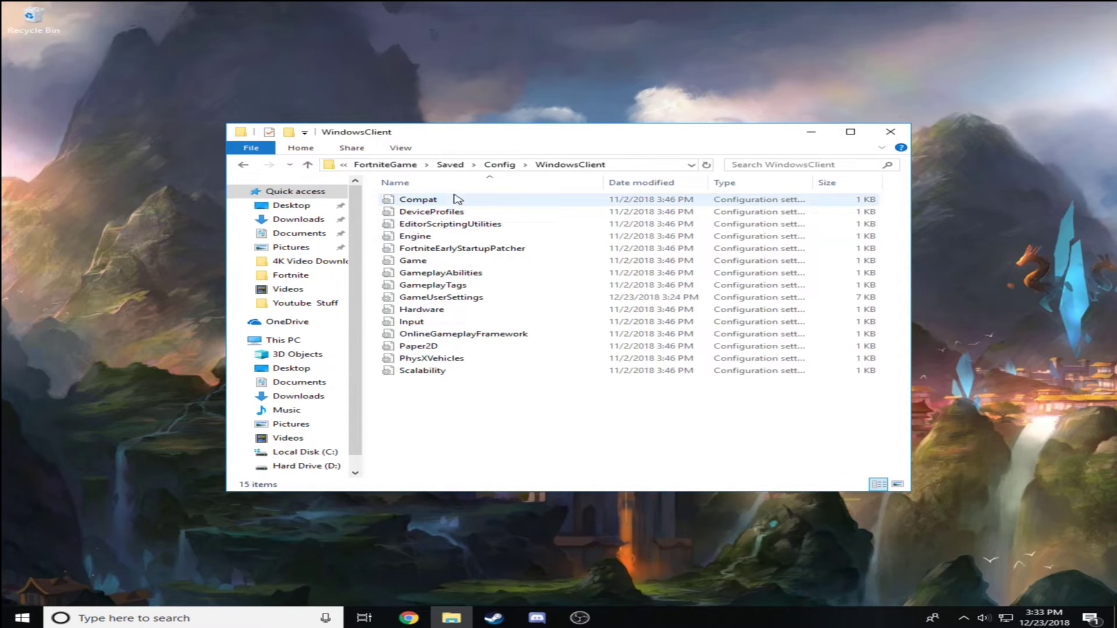
{"action": "right_click", "coordinate": [499, 297]}
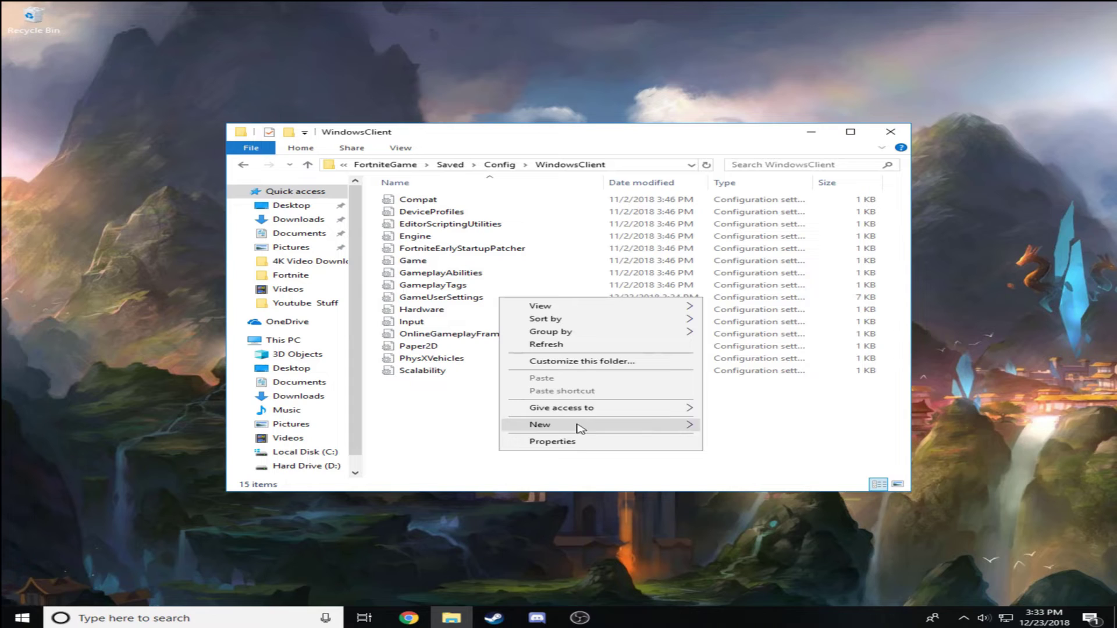
{"action": "left_click", "coordinate": [578, 442]}
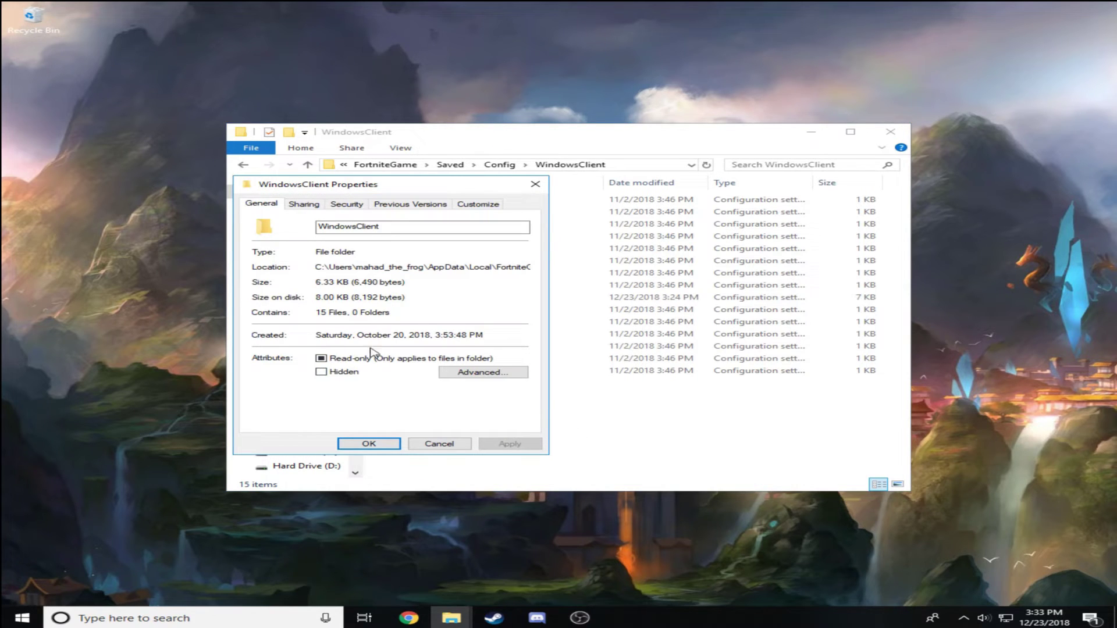
{"action": "left_click", "coordinate": [320, 359]}
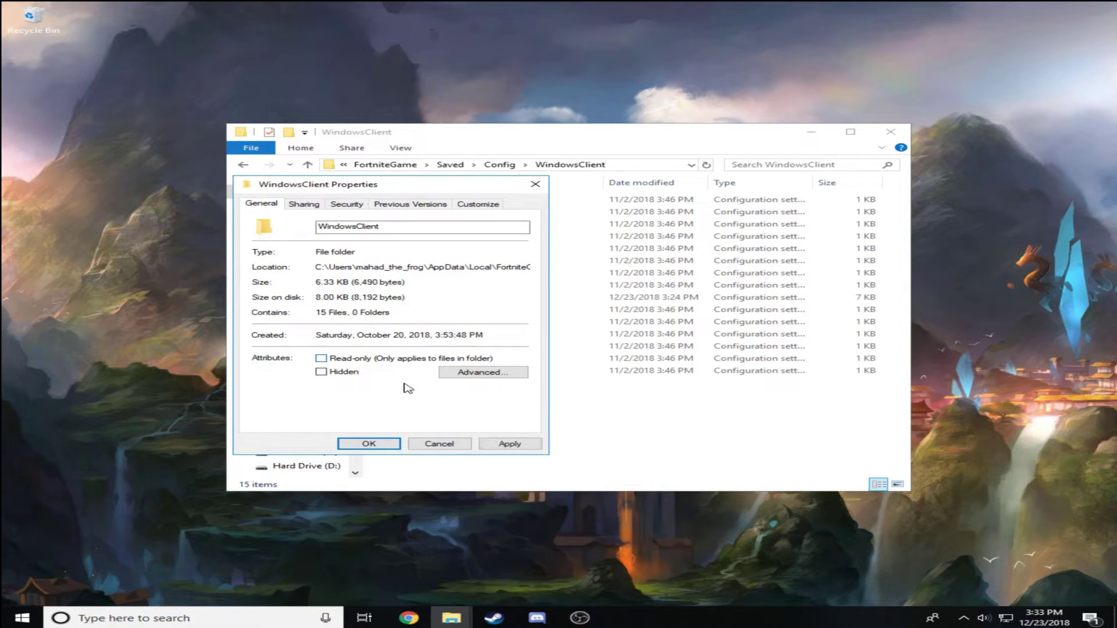
{"action": "left_click", "coordinate": [524, 444]}
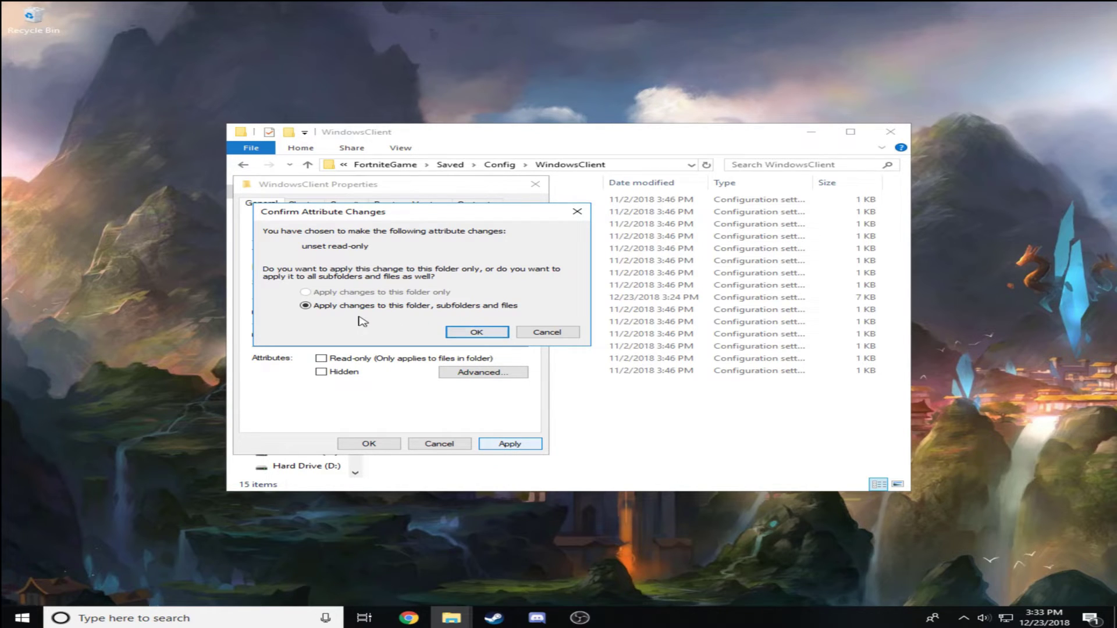
{"action": "left_click", "coordinate": [498, 332]}
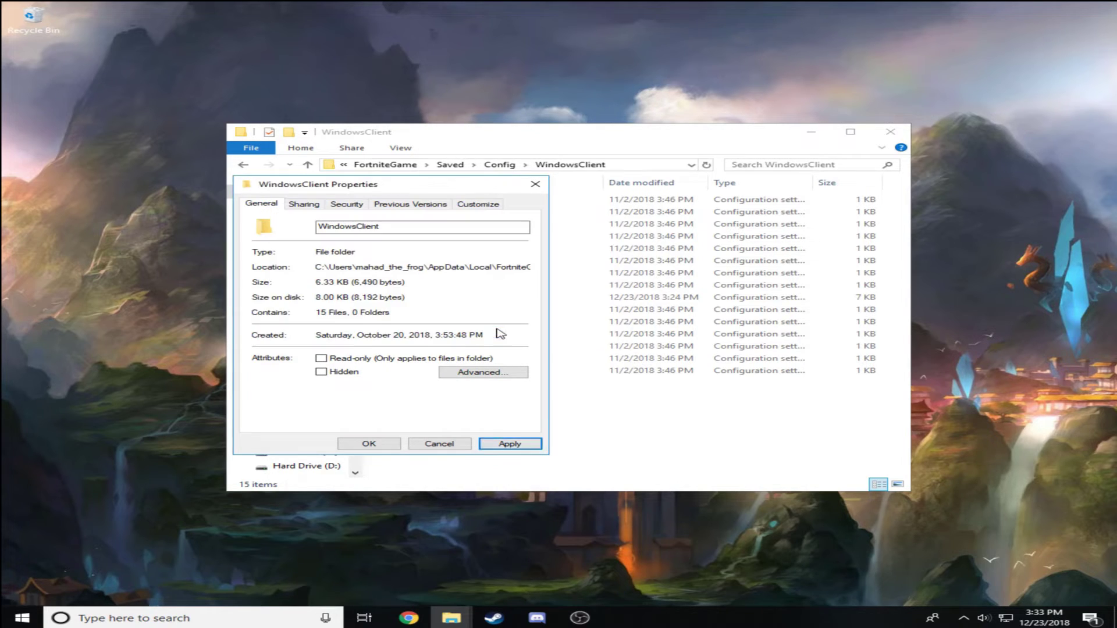
{"action": "left_click", "coordinate": [384, 443]}
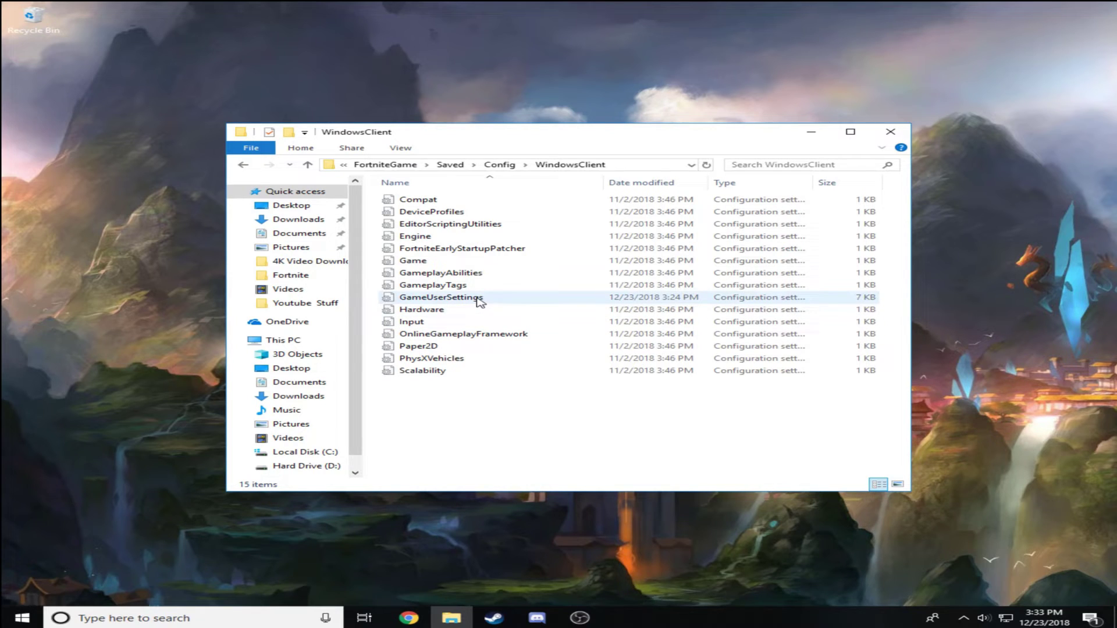
- Open GameUserSettings in Notepad and scroll to the ResolutionSizeX line
{"action": "double_click", "coordinate": [478, 299]}
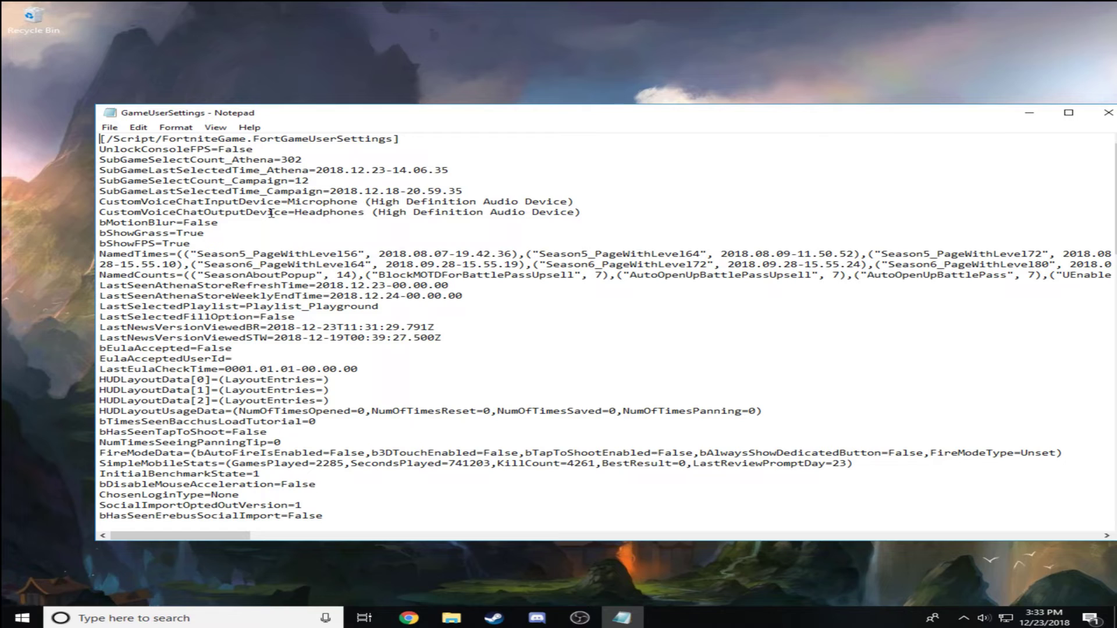
{"action": "scroll", "coordinate": [289, 190], "scroll_direction": "down", "scroll_amount": 9}
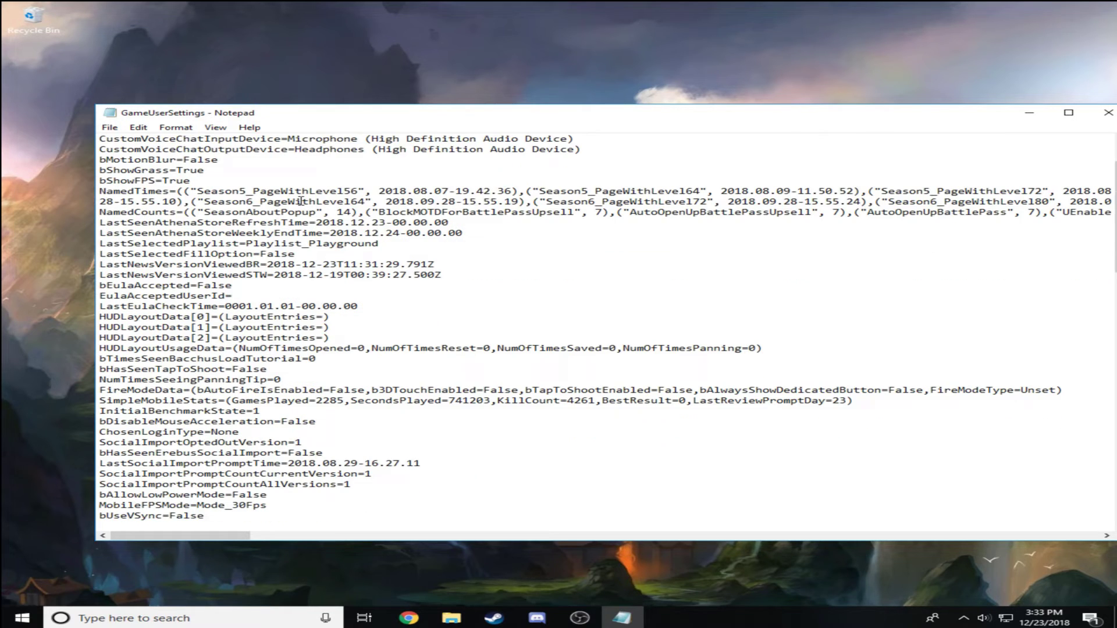
{"action": "scroll", "coordinate": [304, 201], "scroll_direction": "down", "scroll_amount": 1}
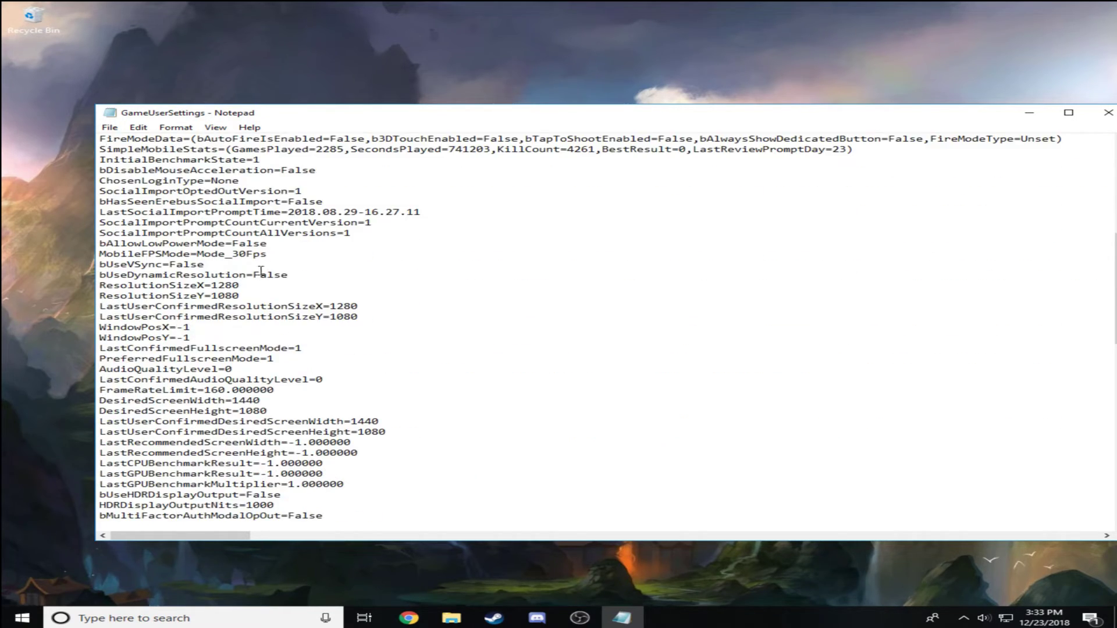
{"action": "left_click_drag", "start_coordinate": [102, 287], "coordinate": [218, 286]}
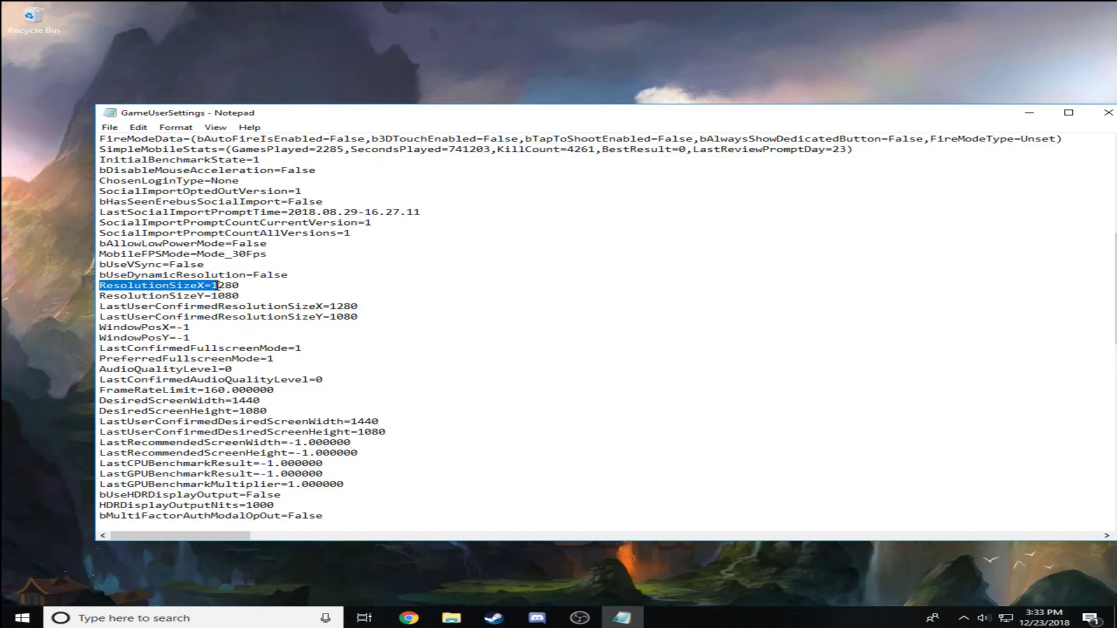
{"action": "double_click", "coordinate": [249, 286]}
{"action": "left_click", "coordinate": [252, 285]}
- Change ResolutionSizeX and LastUserConfirmedResolutionSizeX from 1280 to 1650
{"action": "left_click_drag", "start_coordinate": [240, 285], "coordinate": [214, 285]}
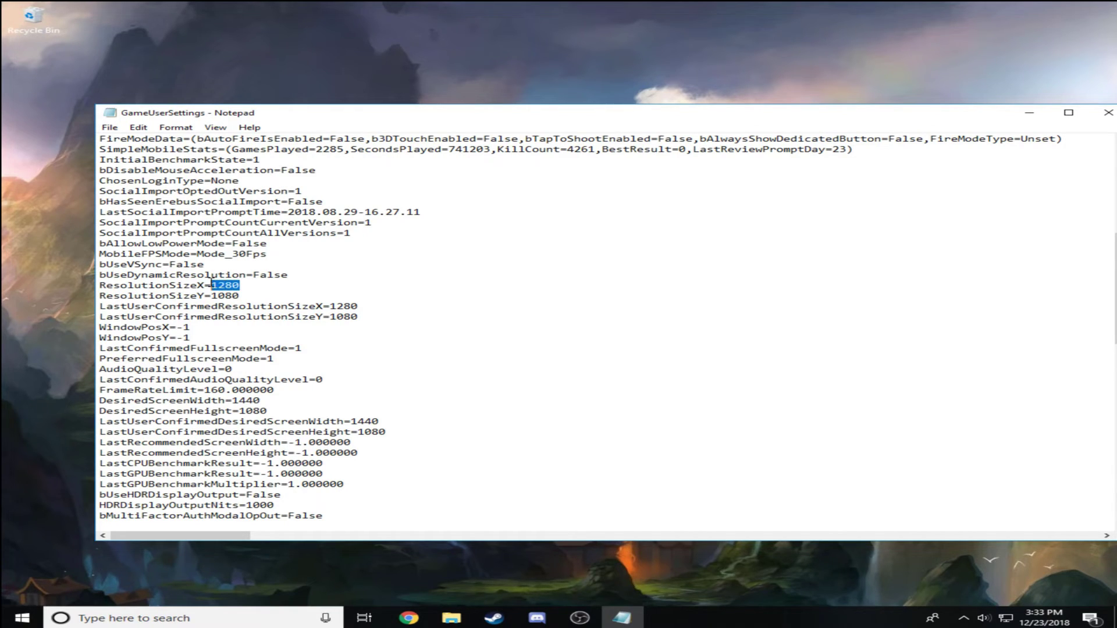
{"action": "type", "text": "1"}
{"action": "left_click_drag", "start_coordinate": [362, 304], "coordinate": [331, 306]}
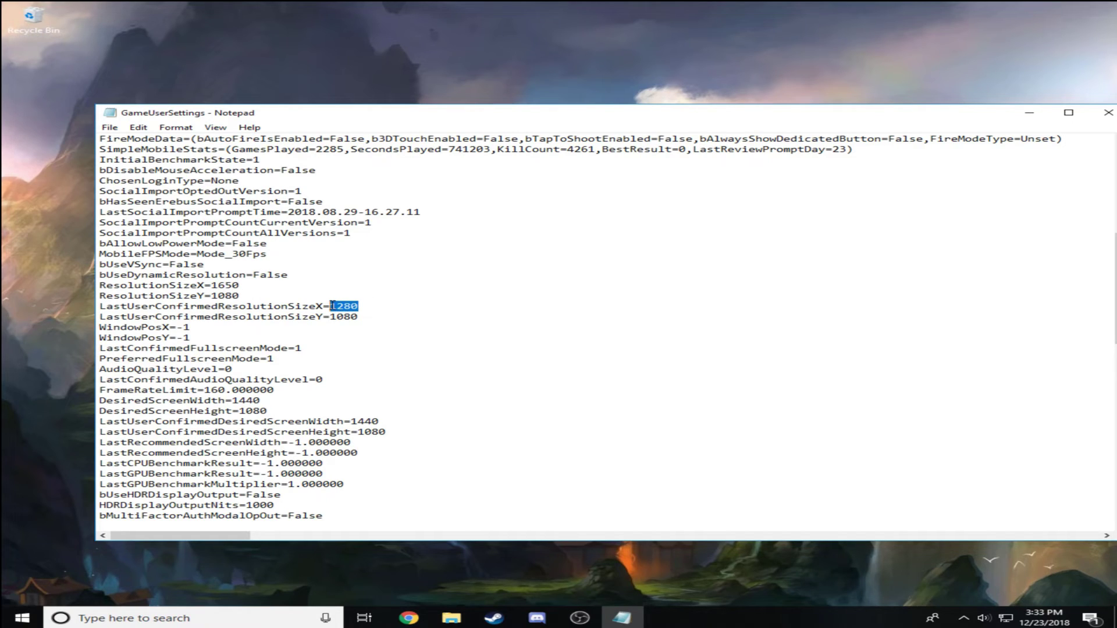
{"action": "type", "text": "1"}
{"action": "left_click", "coordinate": [369, 304]}
{"action": "key", "text": "shift+Home"}
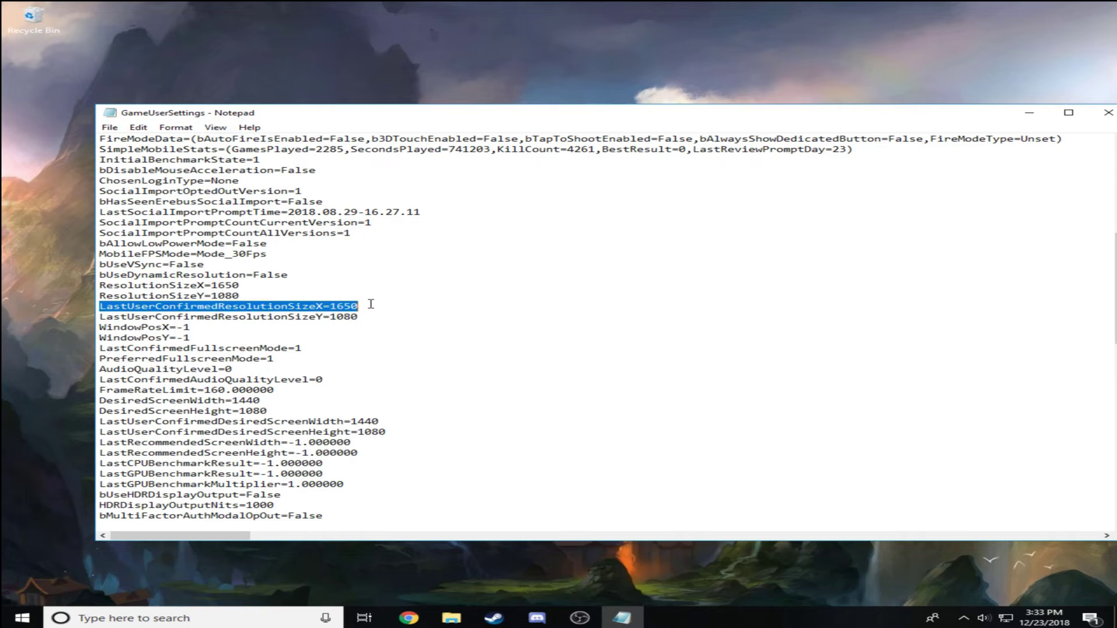
- Set LastUserConfirmedResolutionSizeX and ResolutionSizeX back to 1280
{"action": "left_click", "coordinate": [361, 306]}
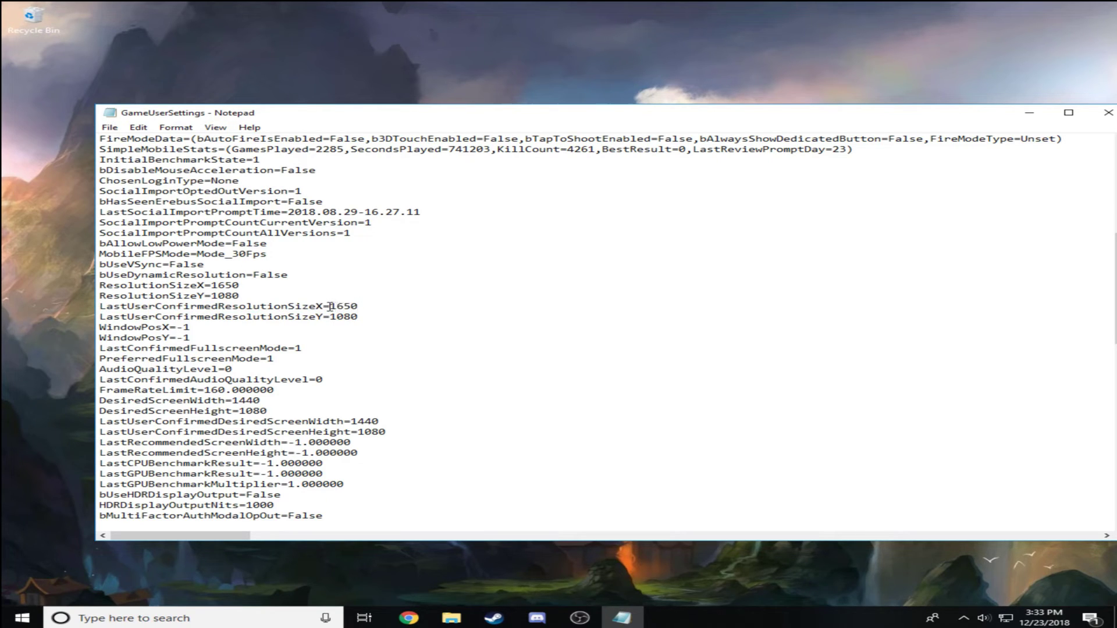
{"action": "left_click_drag", "start_coordinate": [330, 306], "coordinate": [366, 306]}
{"action": "type", "text": "1280"}
{"action": "left_click_drag", "start_coordinate": [244, 286], "coordinate": [210, 286]}
{"action": "type", "text": "1280"}
- Change DesiredScreenWidth and LastUserConfirmedDesiredScreenWidth from 1440 to 1280 and save the file
{"action": "left_click_drag", "start_coordinate": [351, 421], "coordinate": [377, 422]}
{"action": "type", "text": "1280"}
{"action": "left_click_drag", "start_coordinate": [259, 400], "coordinate": [245, 401]}
{"action": "type", "text": "1280"}
{"action": "left_click", "coordinate": [115, 129]}
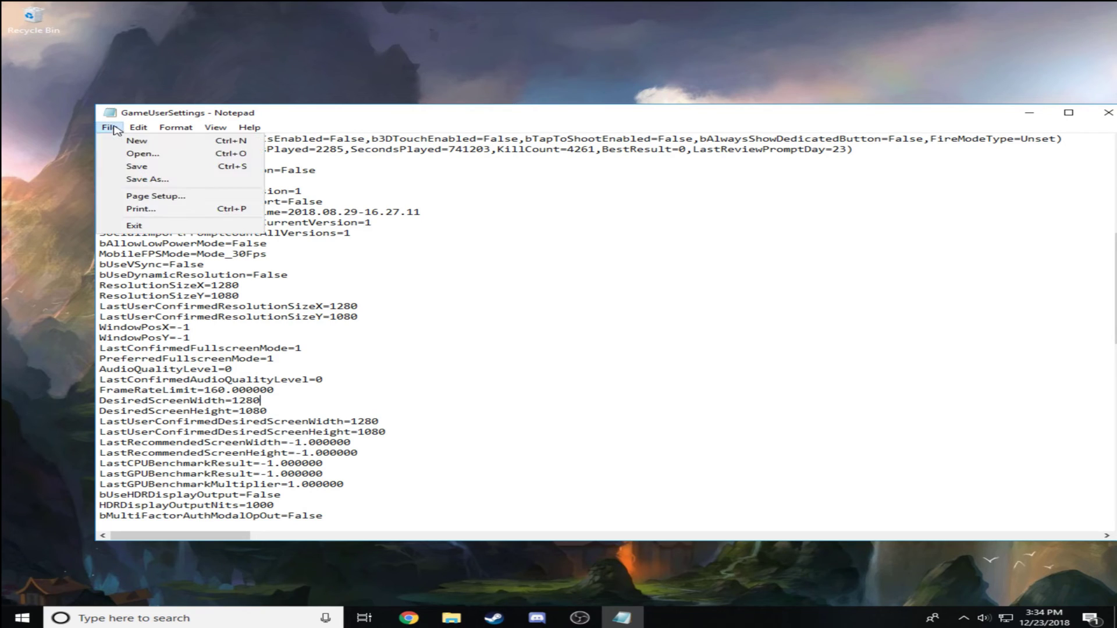
{"action": "left_click", "coordinate": [158, 167]}
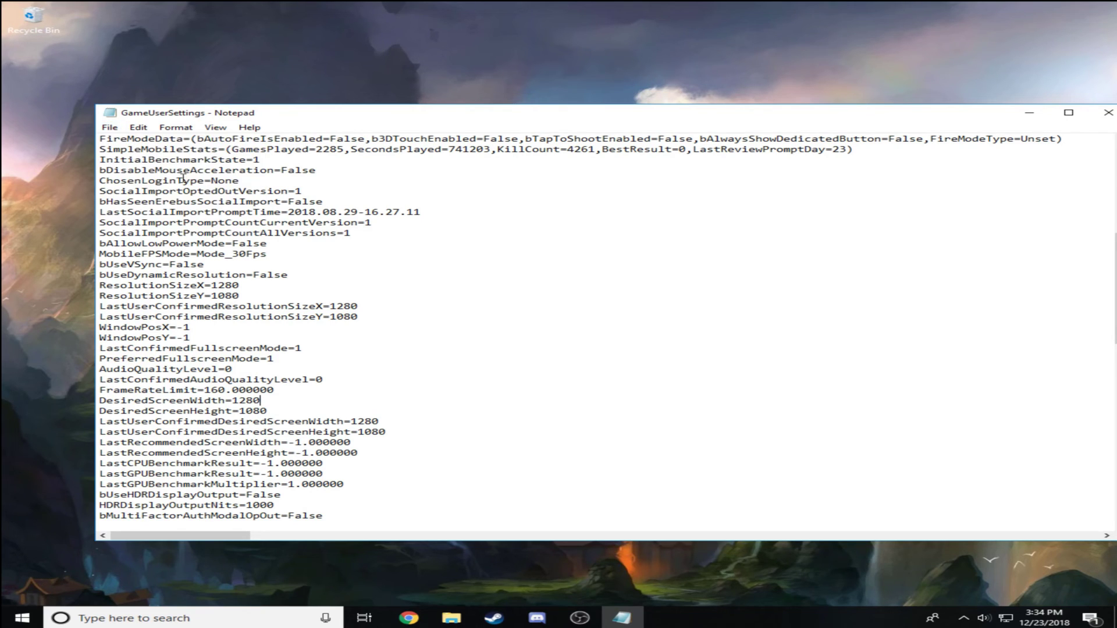
- Close Notepad and mark GameUserSettings as Read-only in its Properties
{"action": "left_click", "coordinate": [1108, 112]}
{"action": "right_click", "coordinate": [487, 296]}
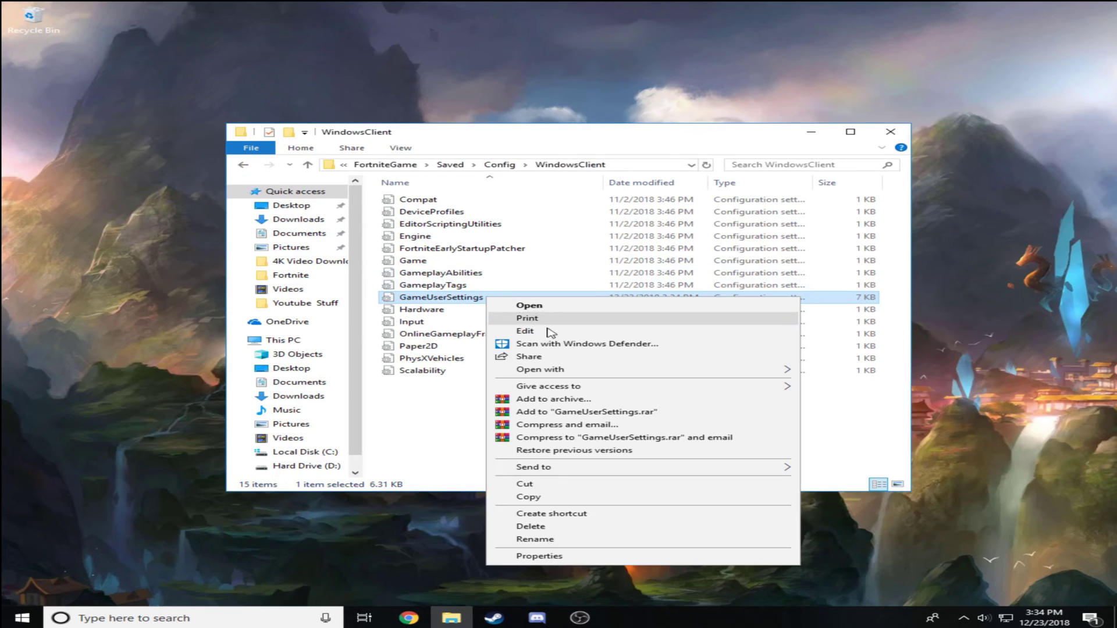
{"action": "left_click", "coordinate": [538, 556]}
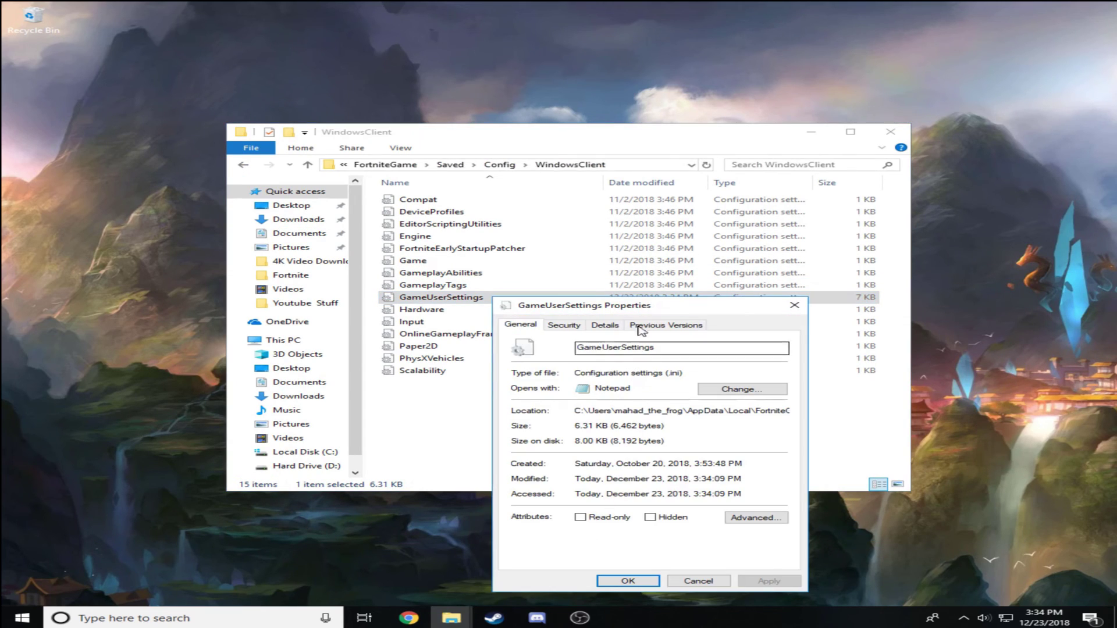
{"action": "left_click", "coordinate": [579, 518]}
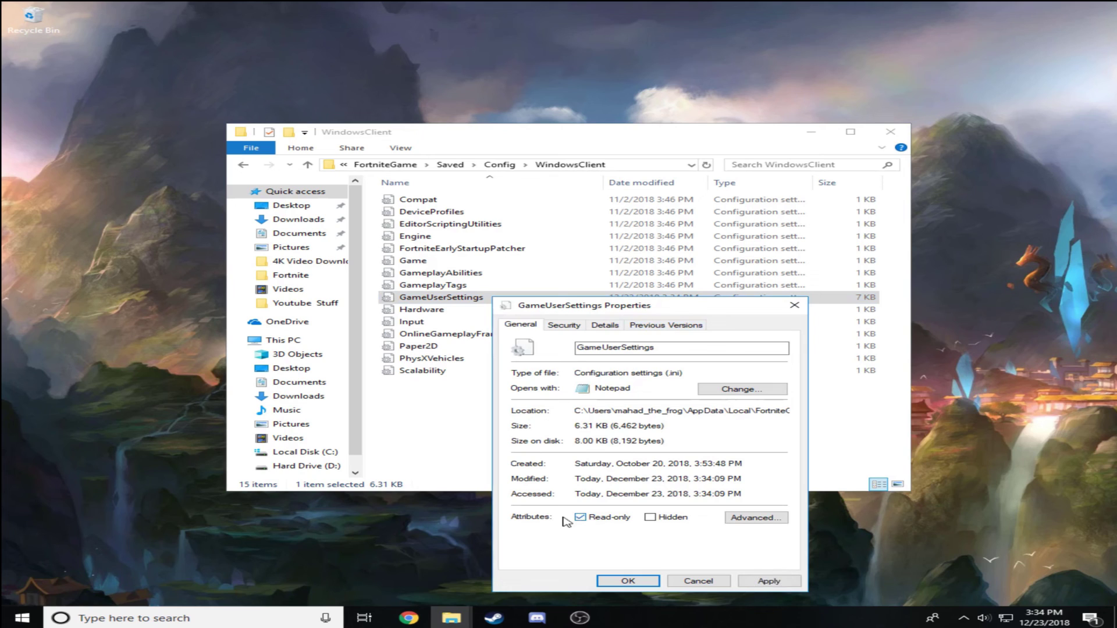
{"action": "left_click", "coordinate": [626, 582]}
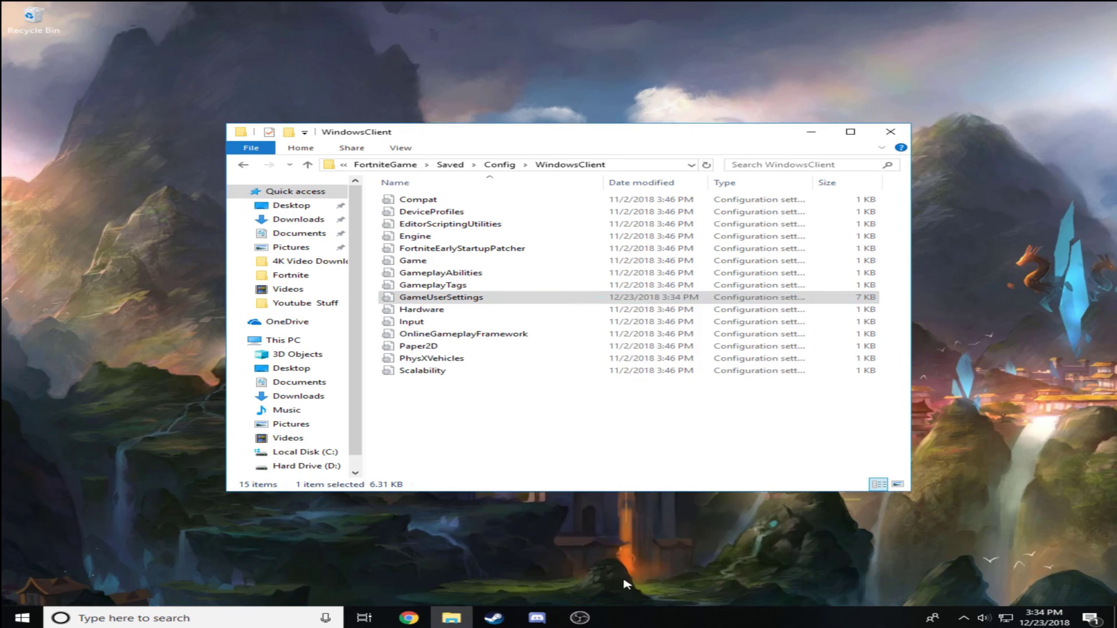
- Verify GameUserSettings stays read-only, then close File Explorer
{"action": "right_click", "coordinate": [455, 298]}
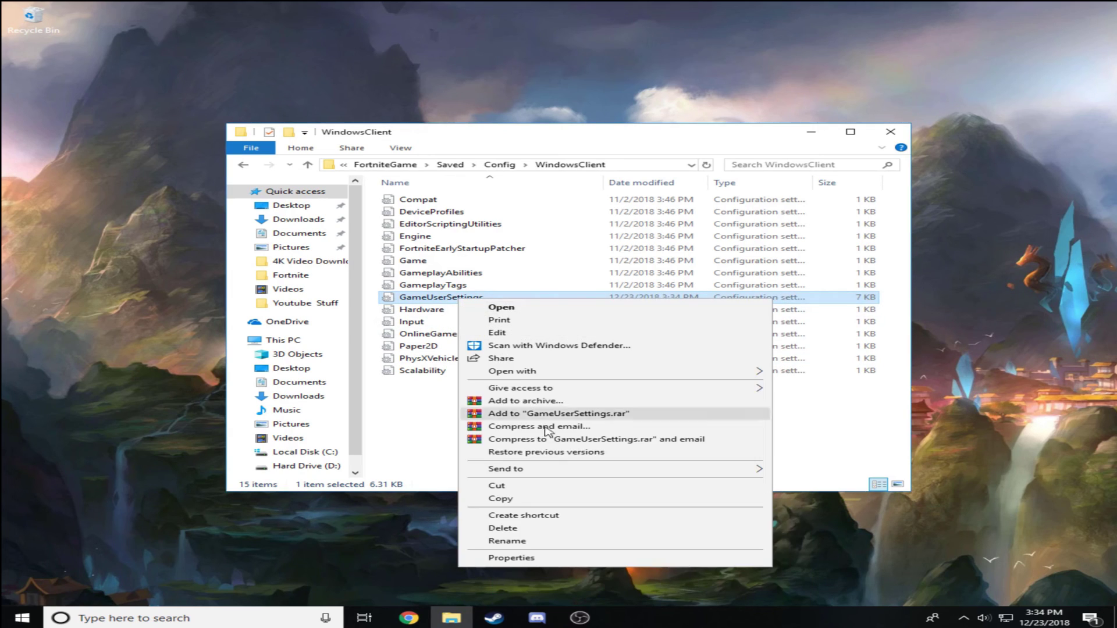
{"action": "left_click", "coordinate": [538, 557]}
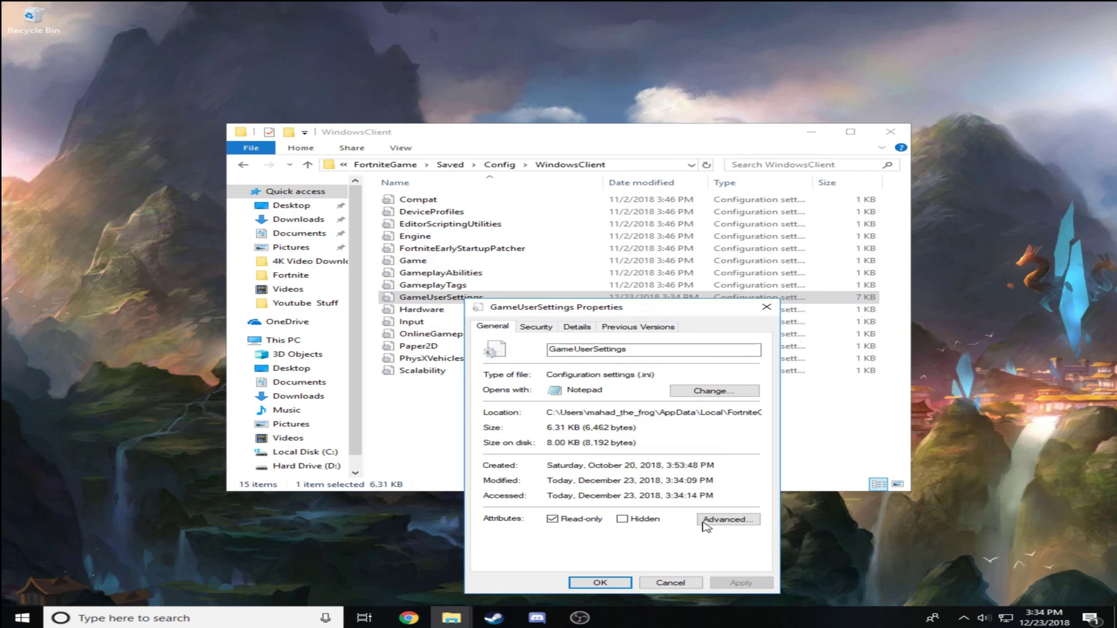
{"action": "left_click", "coordinate": [616, 582]}
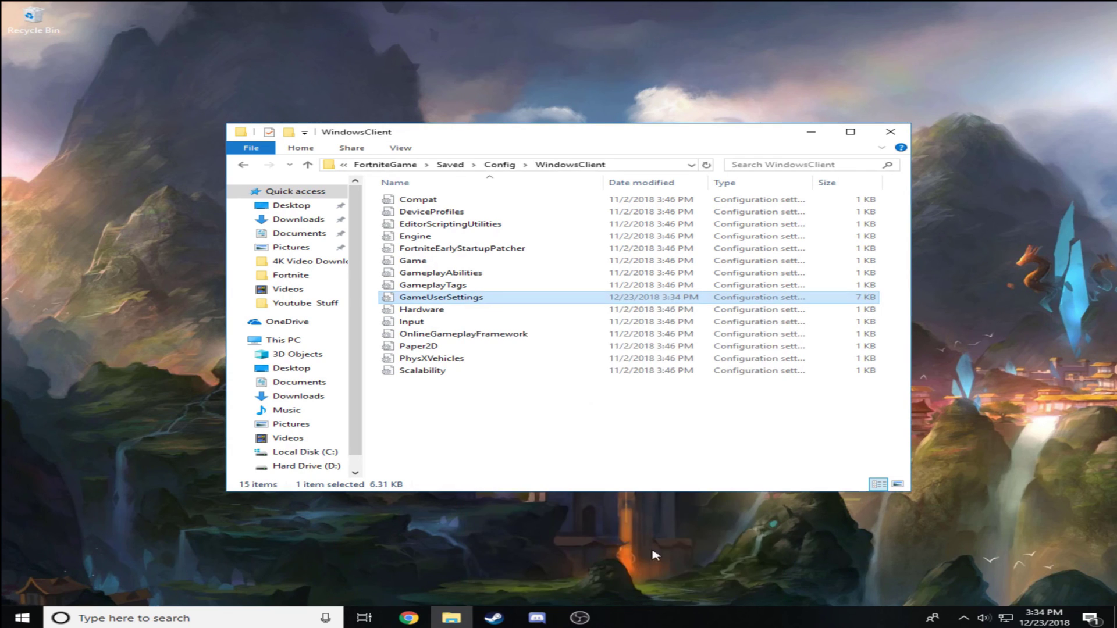
{"action": "left_click", "coordinate": [891, 133]}
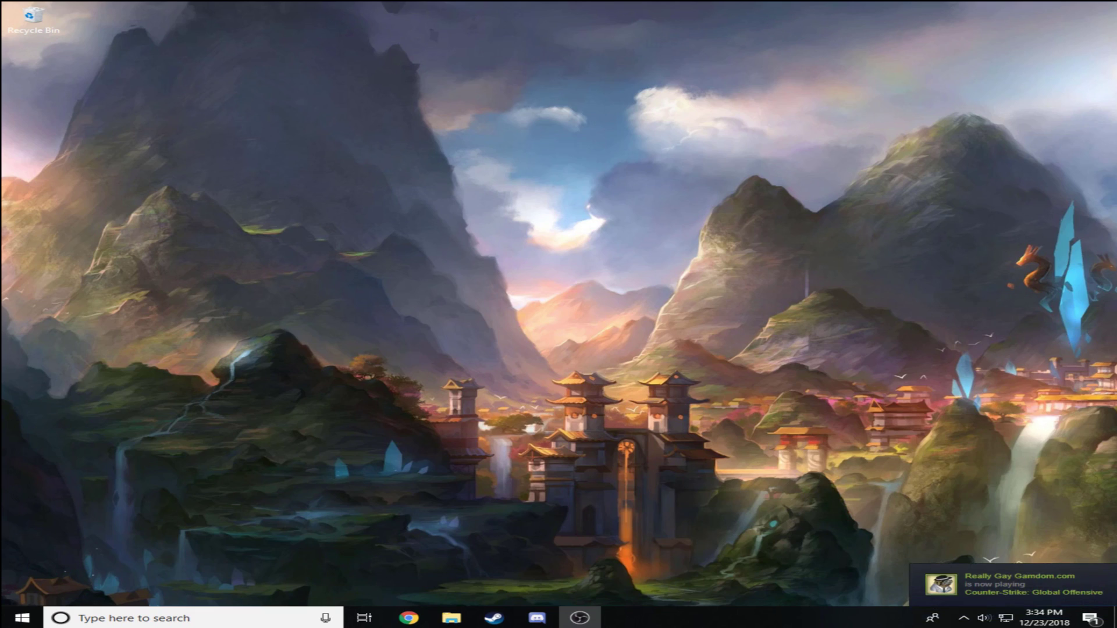